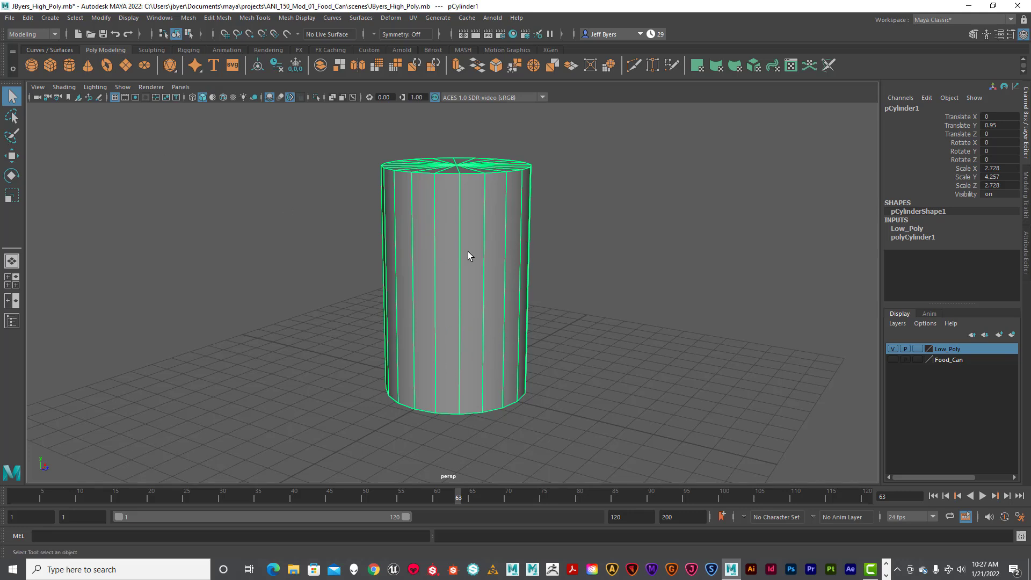
Step: Open the Move tool's settings and reset the tool to its defaults
{"action": "key", "text": "w"}
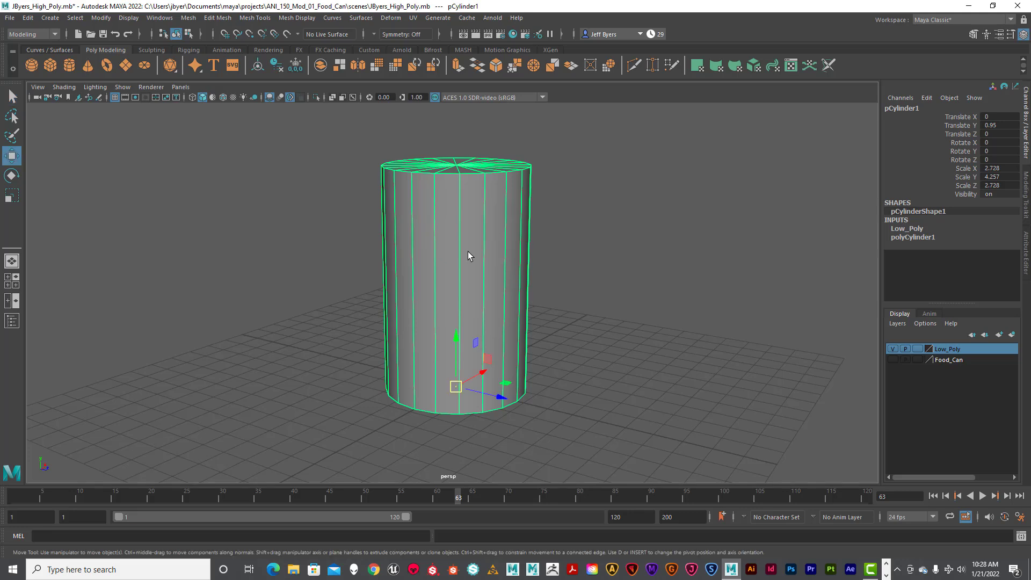
{"action": "key", "text": "q"}
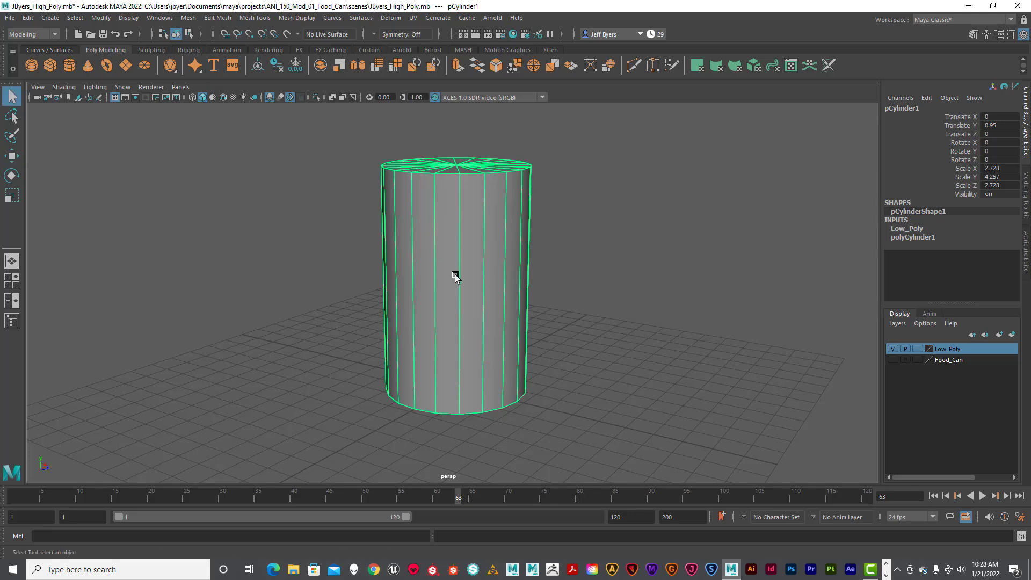
{"action": "double_click", "coordinate": [11, 157]}
{"action": "left_click_drag", "start_coordinate": [224, 99], "coordinate": [137, 146]}
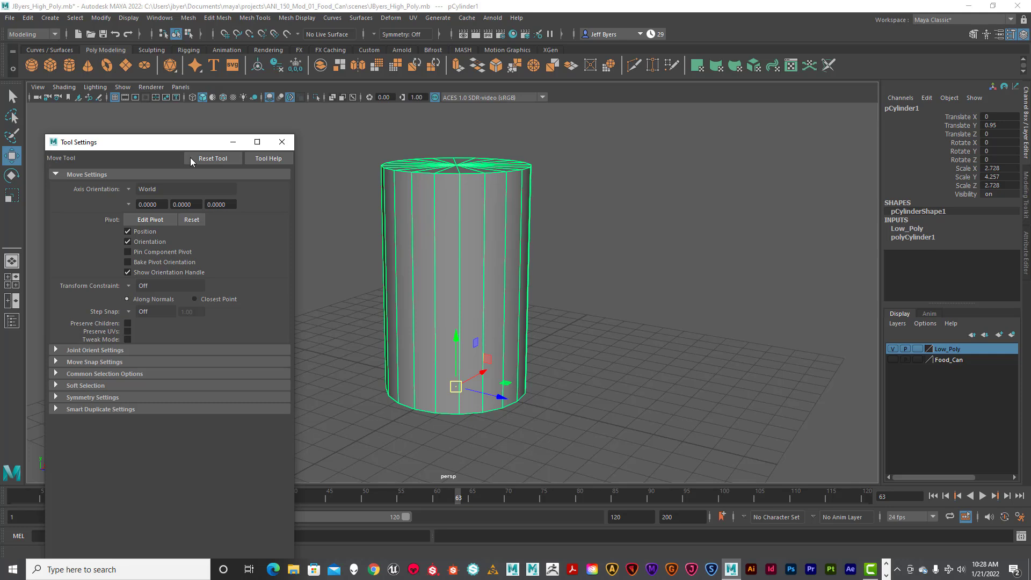
{"action": "left_click", "coordinate": [221, 161]}
Step: Examine the Move tool's joint orient, move snap, common selection, soft selection and symmetry settings
{"action": "left_click", "coordinate": [62, 350]}
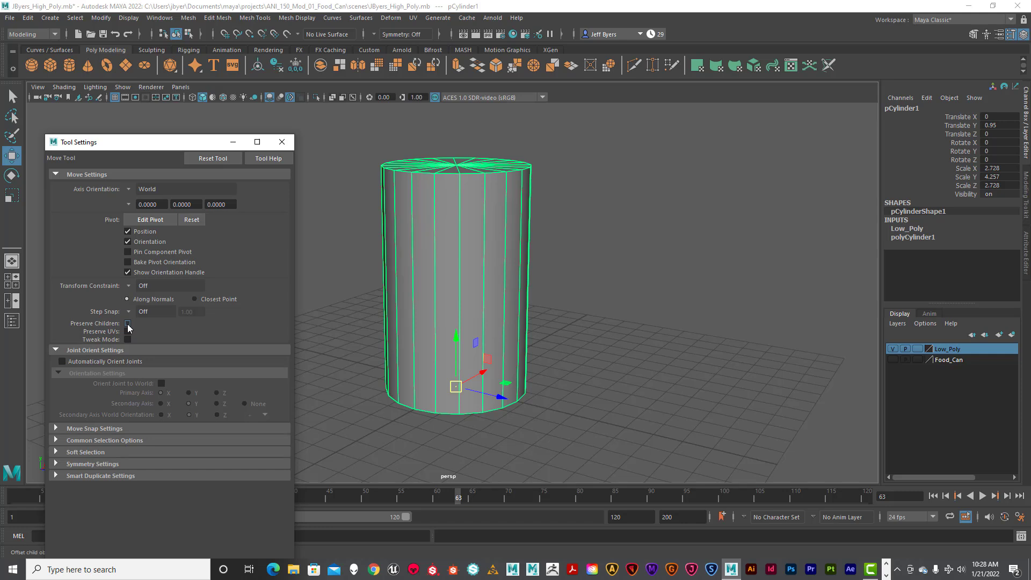
{"action": "left_click", "coordinate": [56, 427]}
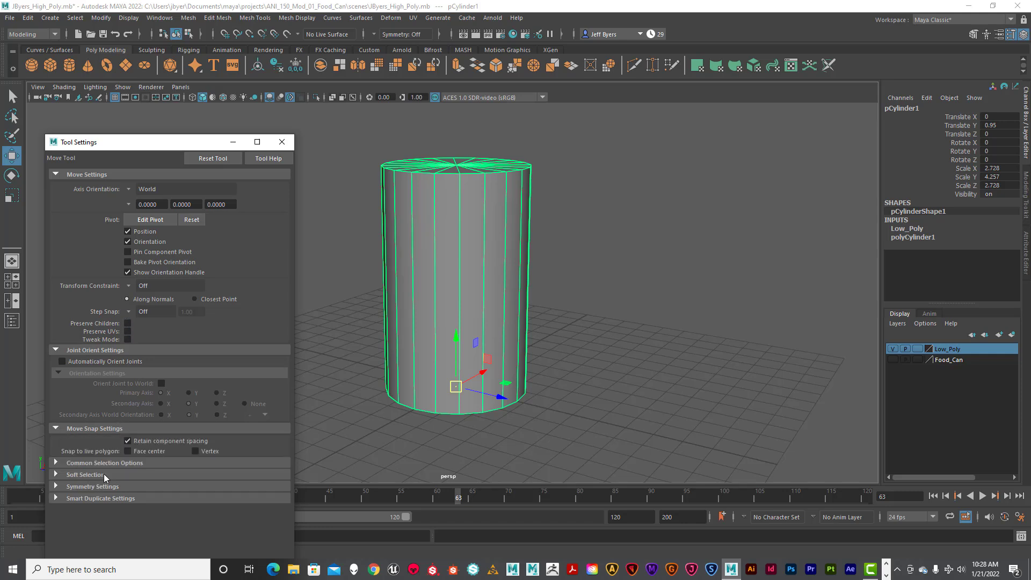
{"action": "left_click", "coordinate": [59, 463]}
{"action": "scroll", "coordinate": [117, 447], "scroll_direction": "down", "scroll_amount": 1}
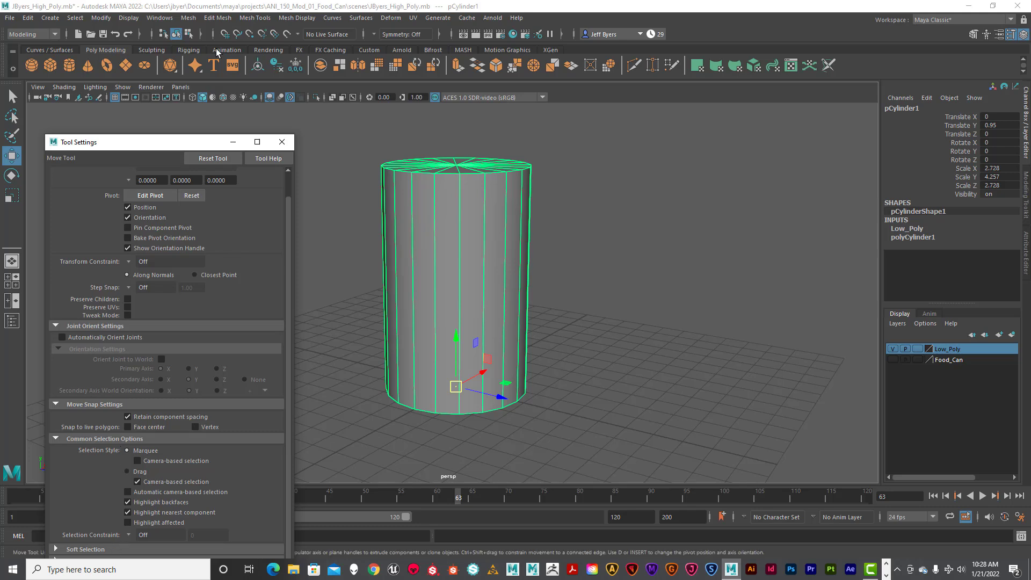
{"action": "left_click_drag", "start_coordinate": [176, 144], "coordinate": [167, 46]}
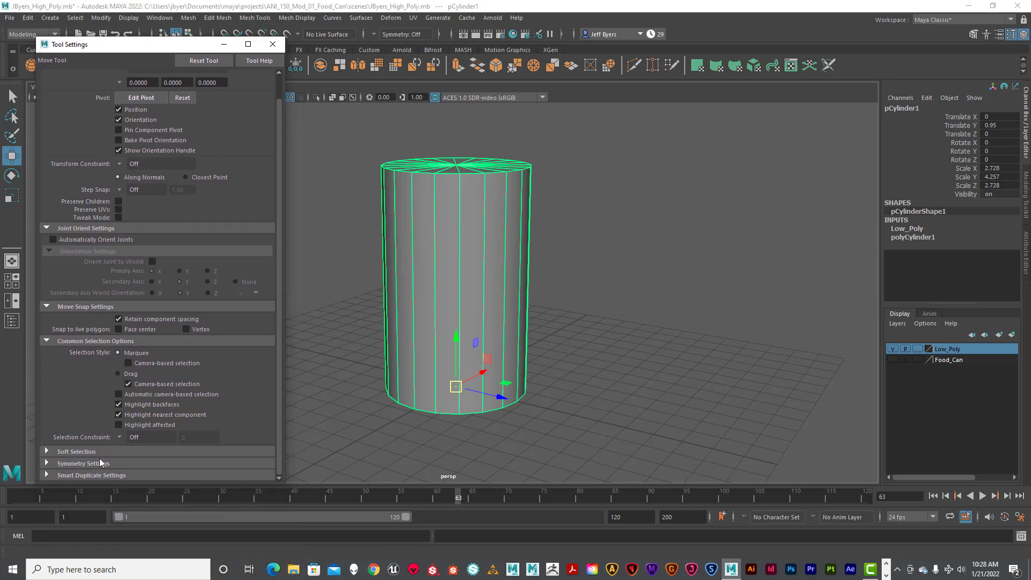
{"action": "left_click", "coordinate": [45, 452]}
{"action": "scroll", "coordinate": [161, 448], "scroll_direction": "down", "scroll_amount": 5}
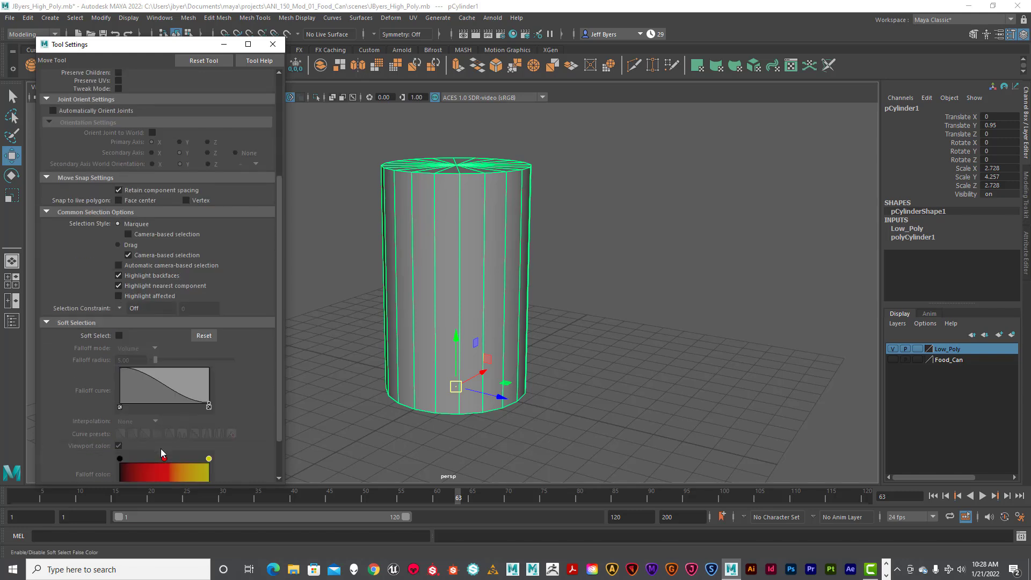
{"action": "left_click", "coordinate": [46, 463]}
{"action": "scroll", "coordinate": [124, 458], "scroll_direction": "down", "scroll_amount": 4}
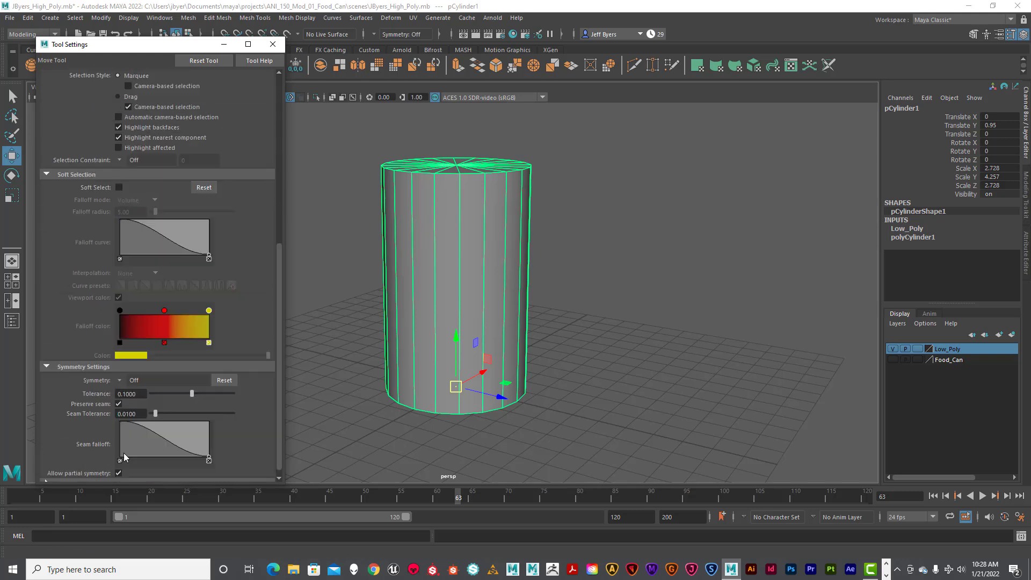
{"action": "scroll", "coordinate": [161, 362], "scroll_direction": "up", "scroll_amount": 7}
{"action": "scroll", "coordinate": [162, 361], "scroll_direction": "up", "scroll_amount": 2}
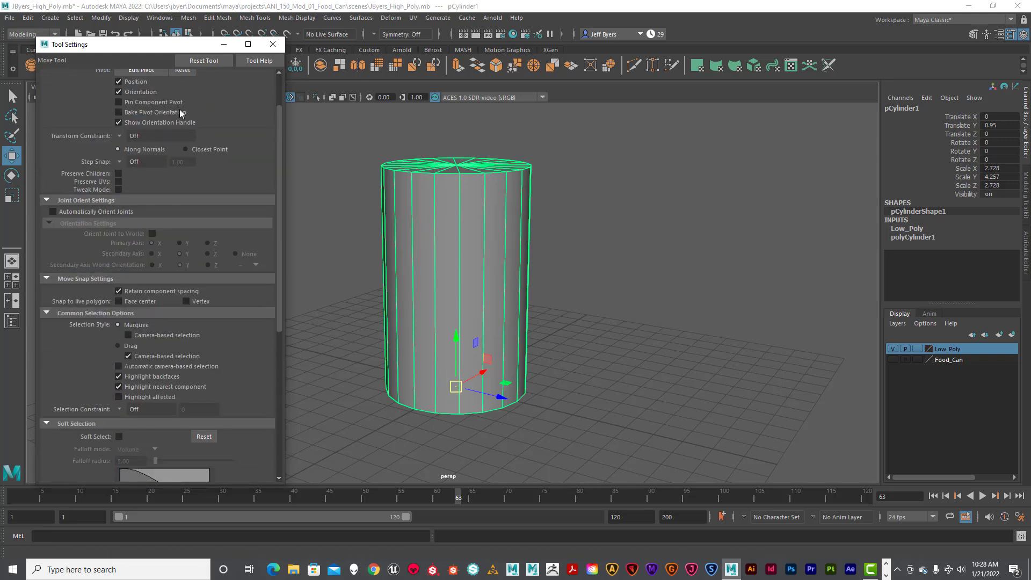
{"action": "scroll", "coordinate": [178, 129], "scroll_direction": "up", "scroll_amount": 3}
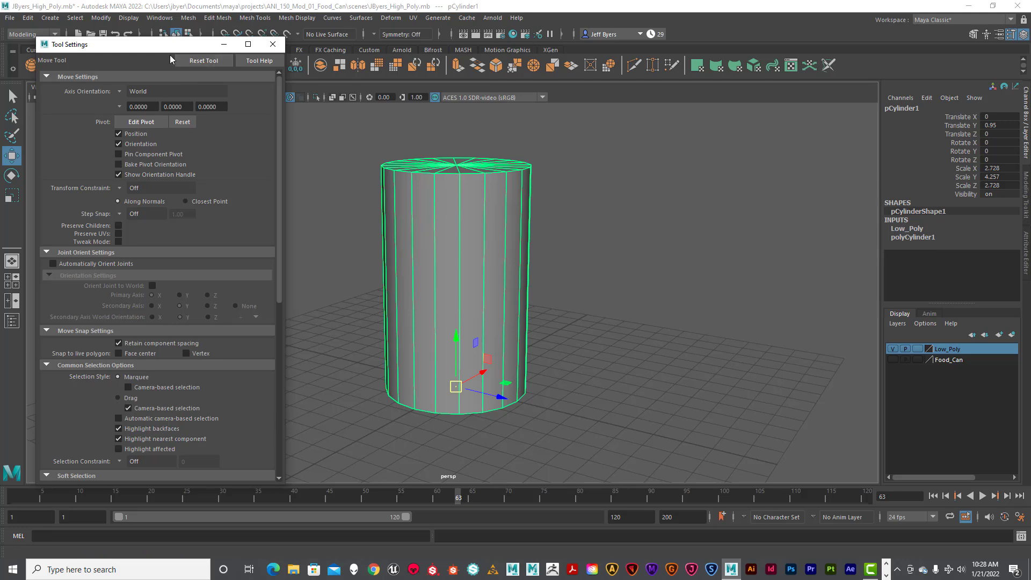
Step: Reset the Move tool once more and close its settings window
{"action": "left_click", "coordinate": [195, 59]}
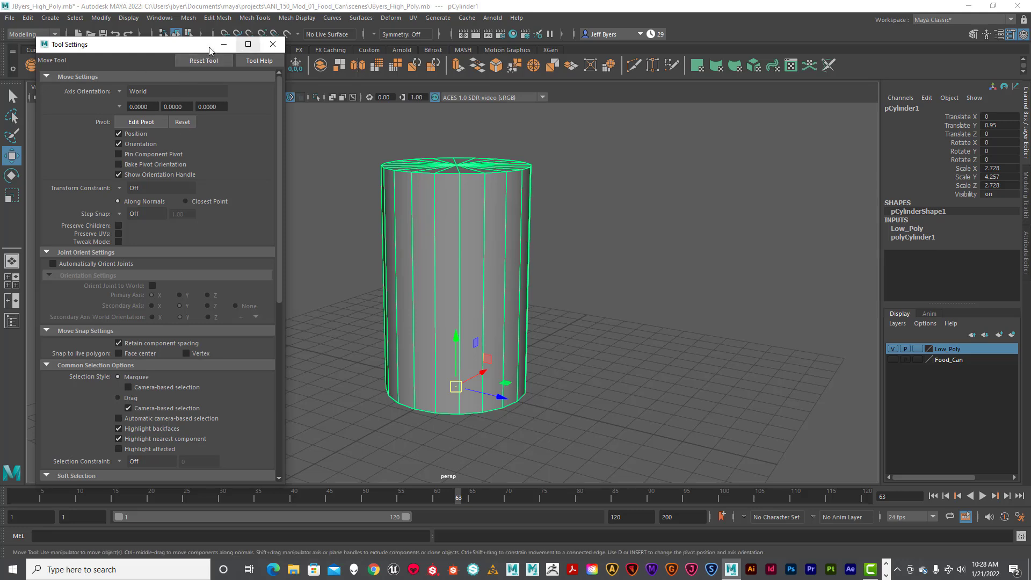
{"action": "left_click", "coordinate": [272, 44]}
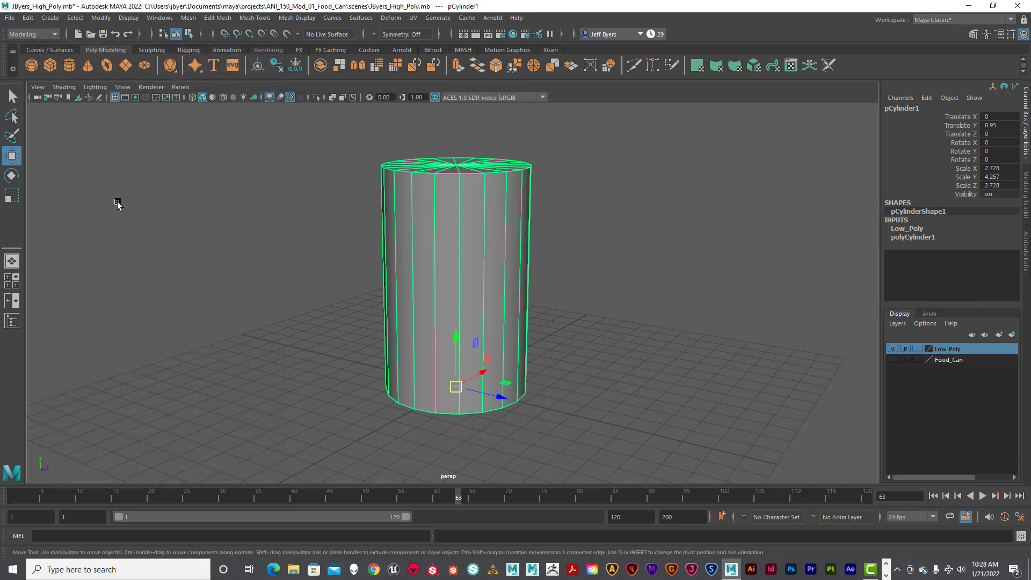
Step: Review the Rotate tool's settings and close their window
{"action": "double_click", "coordinate": [12, 176]}
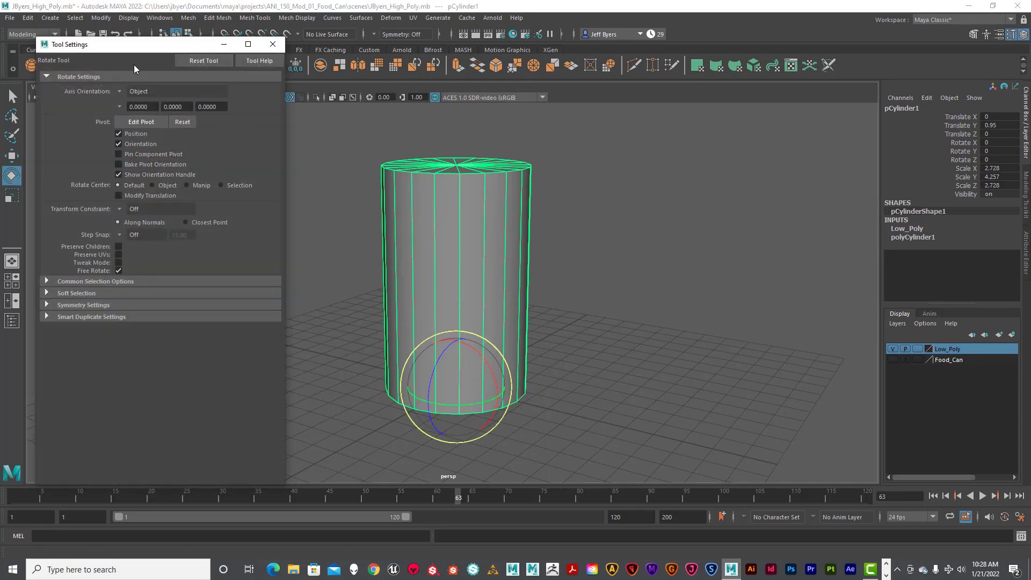
{"action": "left_click_drag", "start_coordinate": [156, 46], "coordinate": [166, 64]}
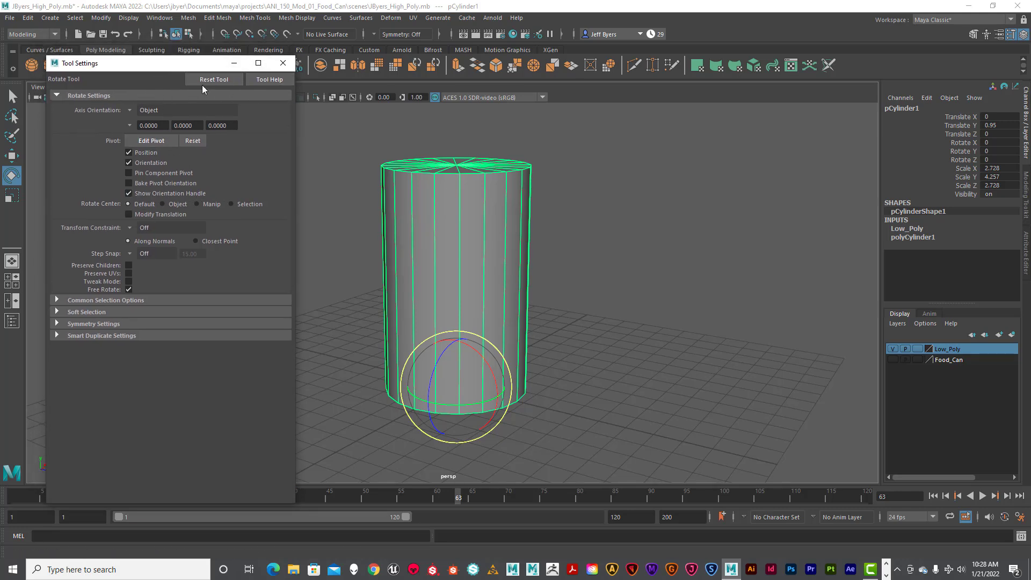
{"action": "left_click", "coordinate": [283, 63]}
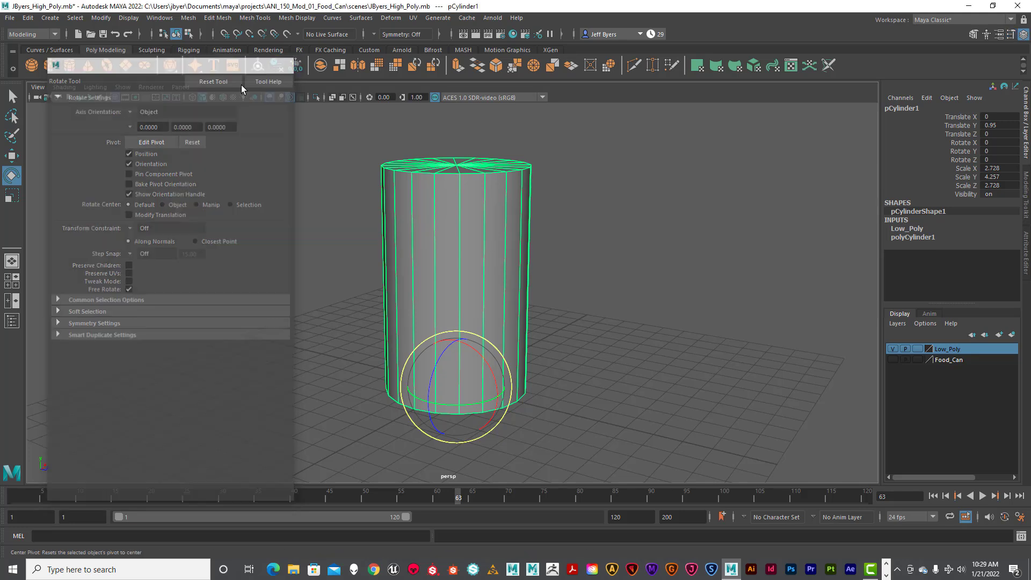
Step: Reset the Scale tool to its default settings and close the settings window
{"action": "double_click", "coordinate": [11, 195]}
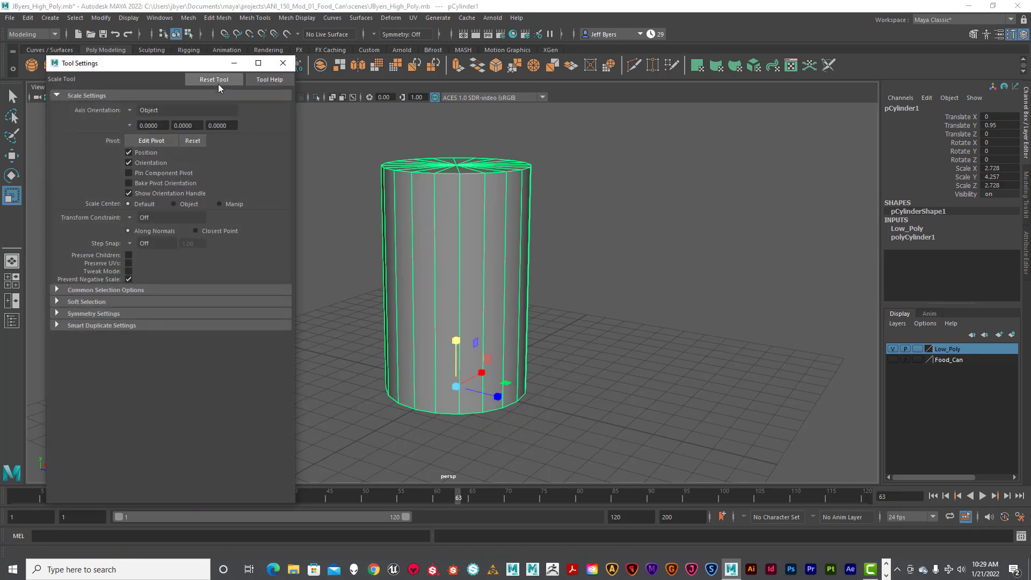
{"action": "left_click", "coordinate": [214, 79]}
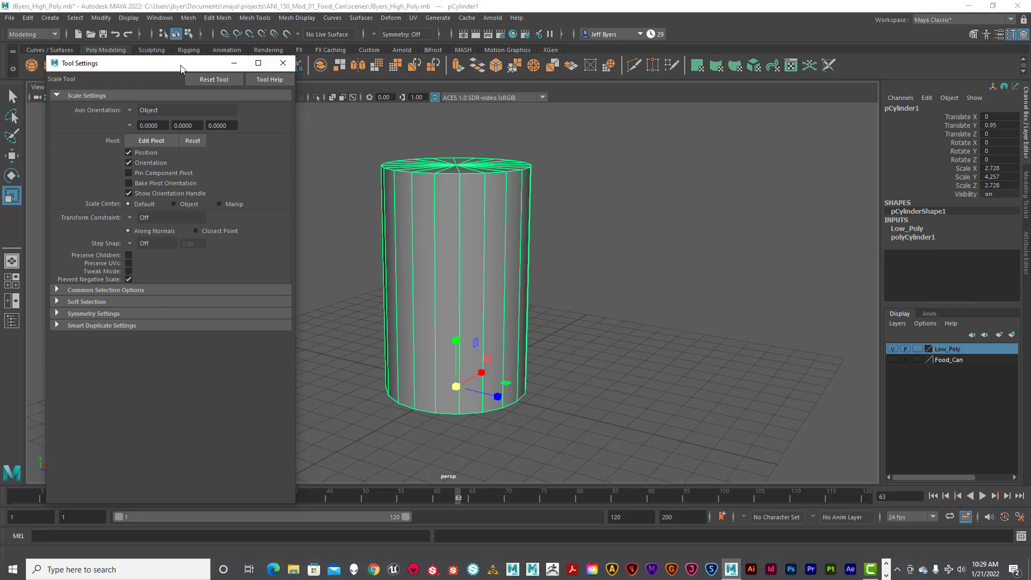
{"action": "left_click", "coordinate": [283, 63]}
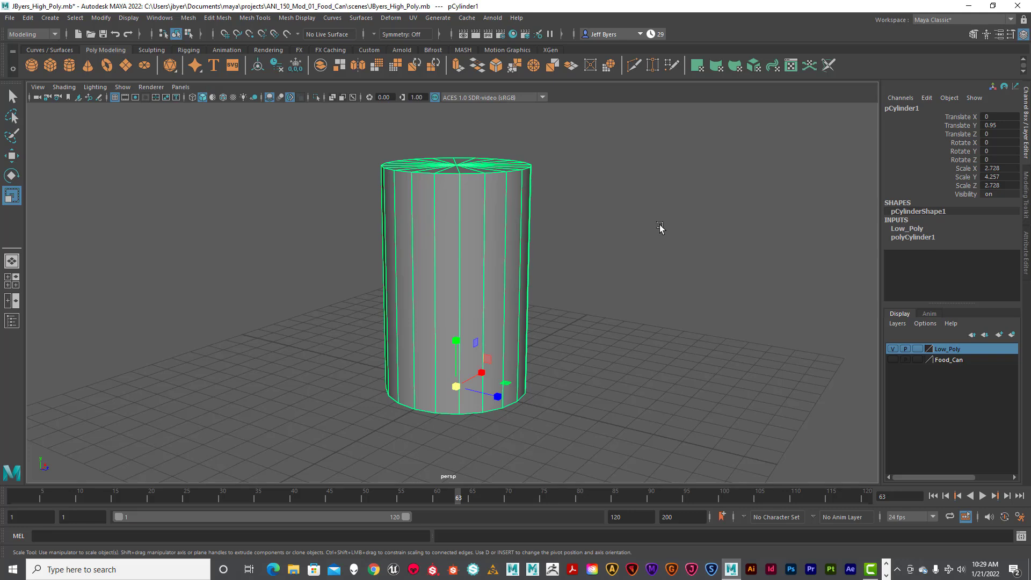
Step: Deselect the cylinder, activate the Select tool and select the cylinder again
{"action": "left_click_drag", "start_coordinate": [525, 226], "coordinate": [518, 236], "text": "alt"}
{"action": "middle_click_drag", "start_coordinate": [524, 249], "coordinate": [518, 242], "text": "alt"}
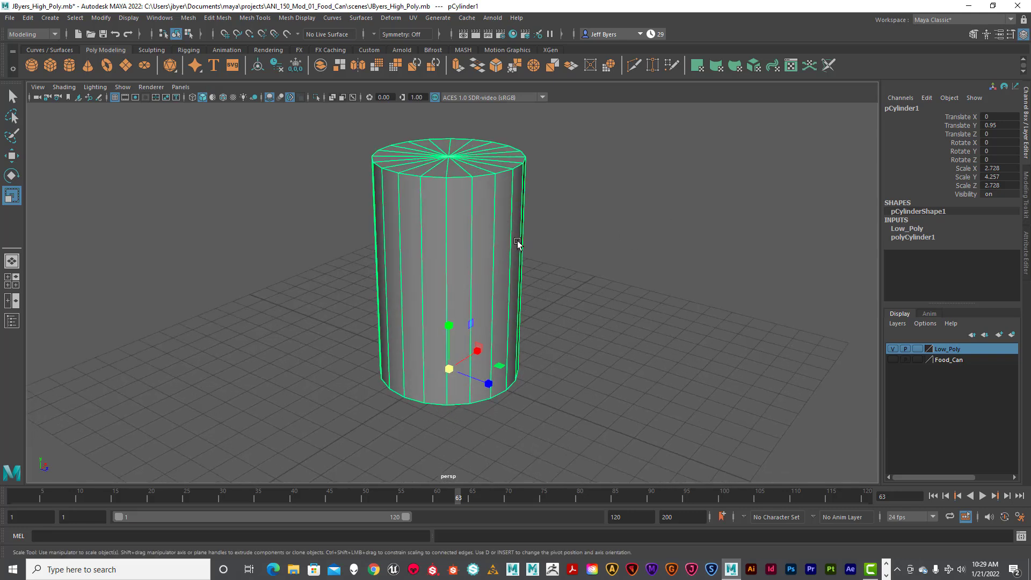
{"action": "mouse_move", "coordinate": [519, 242]}
{"action": "left_mouse_down", "text": "alt"}
{"action": "mouse_move", "coordinate": [520, 230]}
{"action": "mouse_move", "coordinate": [511, 239]}
{"action": "left_mouse_up", "text": "alt"}
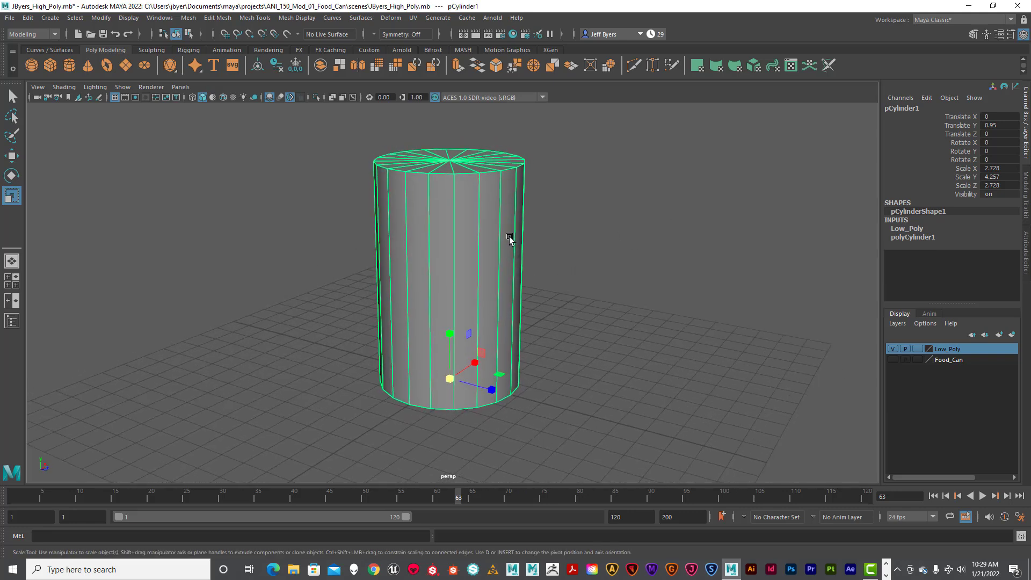
{"action": "left_click", "coordinate": [621, 206]}
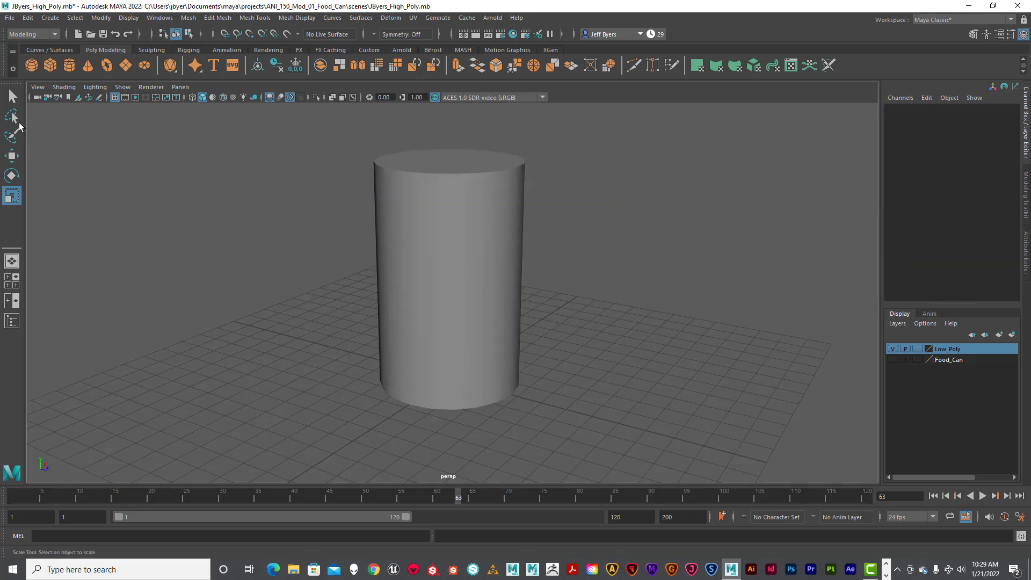
{"action": "left_click", "coordinate": [11, 96]}
{"action": "left_click", "coordinate": [501, 239]}
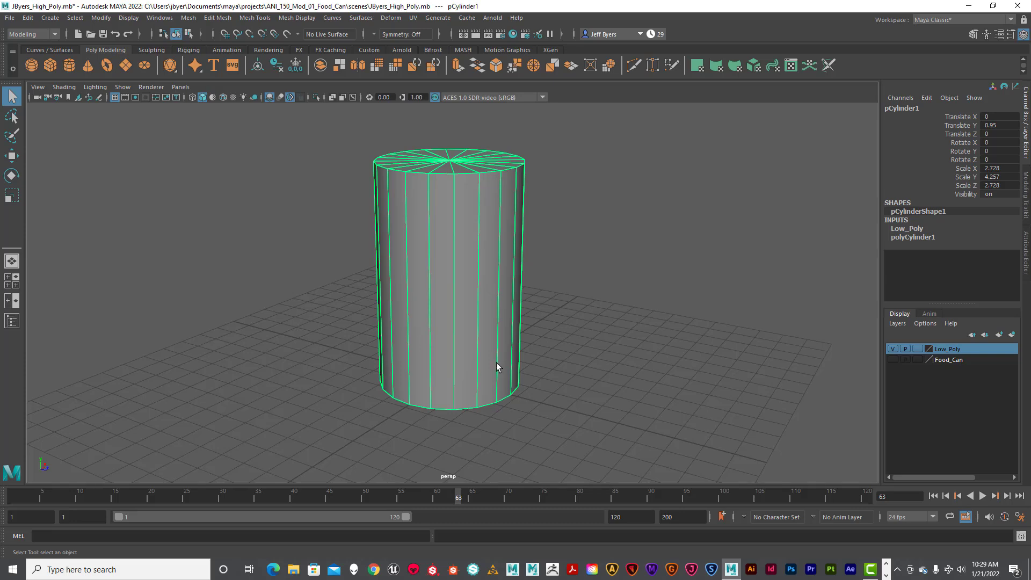
Step: Try the Insert Edge Loop tool just below the cylinder's top rim and vertically along its side, undoing each inserted loop
{"action": "mouse_move", "coordinate": [532, 374]}
{"action": "left_mouse_down", "text": "alt"}
{"action": "mouse_move", "coordinate": [411, 356]}
{"action": "mouse_move", "coordinate": [527, 375]}
{"action": "left_mouse_up", "text": "alt"}
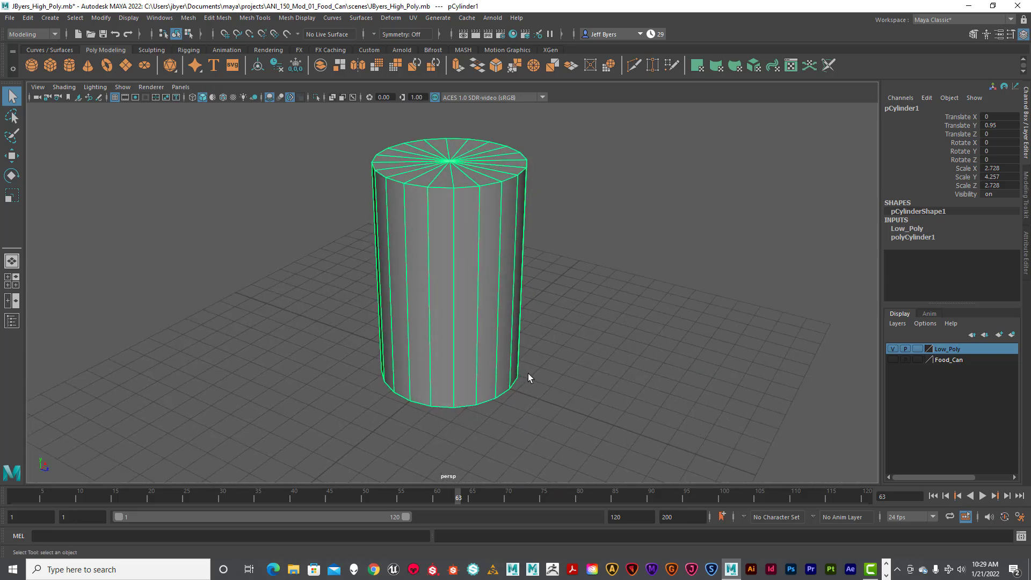
{"action": "middle_click_drag", "start_coordinate": [526, 376], "coordinate": [491, 369], "text": "alt"}
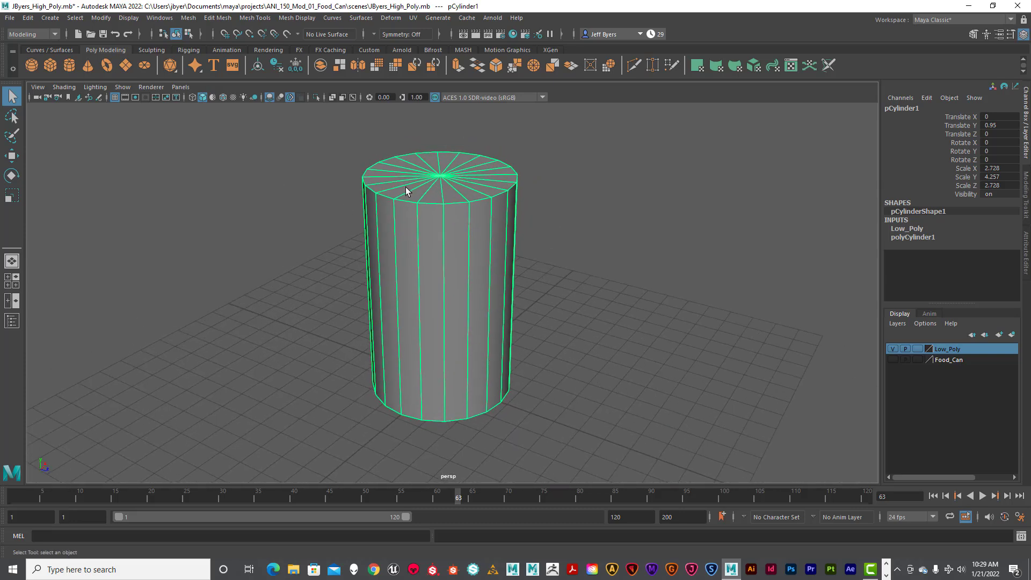
{"action": "right_click", "coordinate": [440, 199], "text": "shift"}
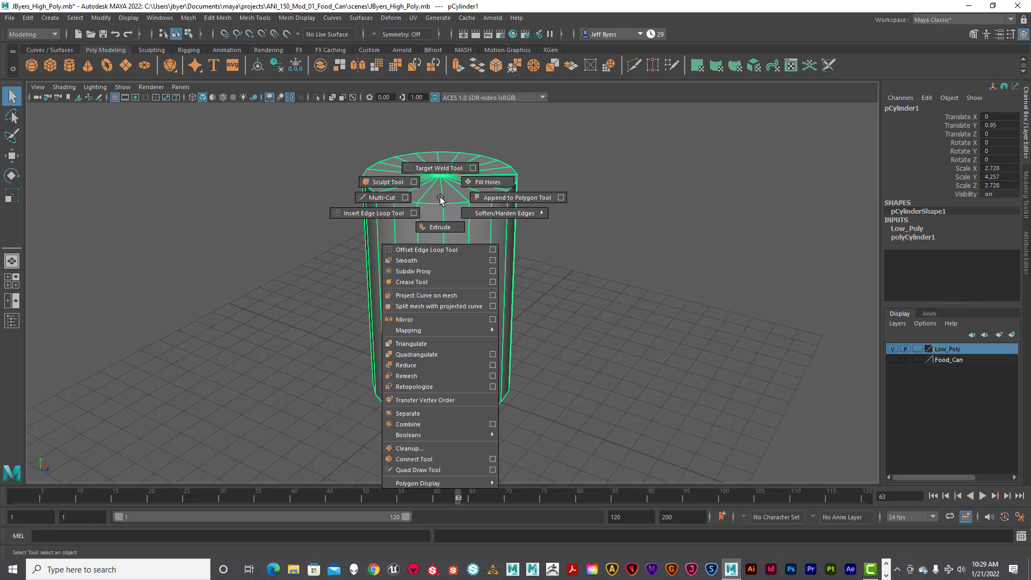
{"action": "left_click", "coordinate": [380, 215]}
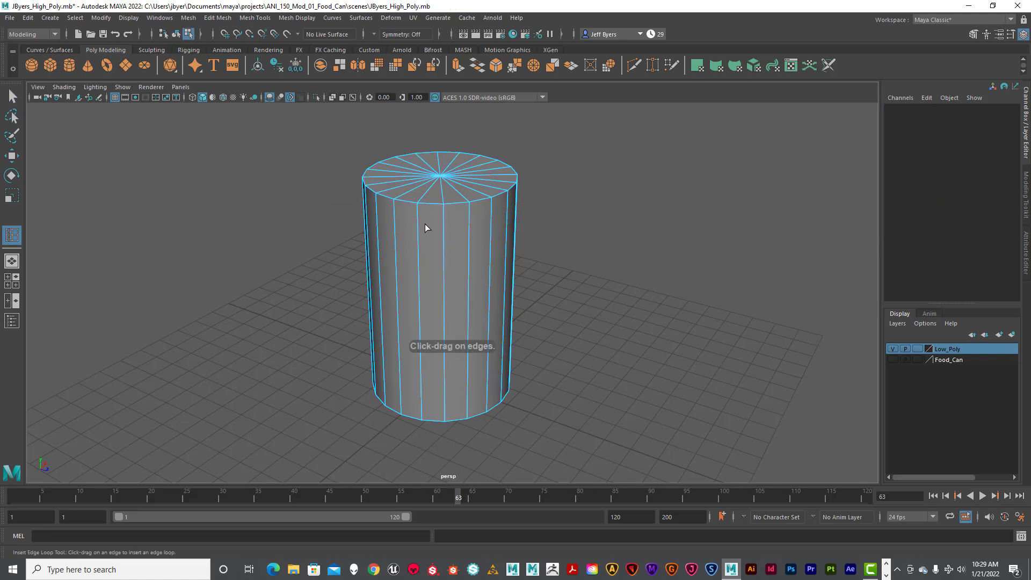
{"action": "left_click_drag", "start_coordinate": [442, 217], "coordinate": [450, 207]}
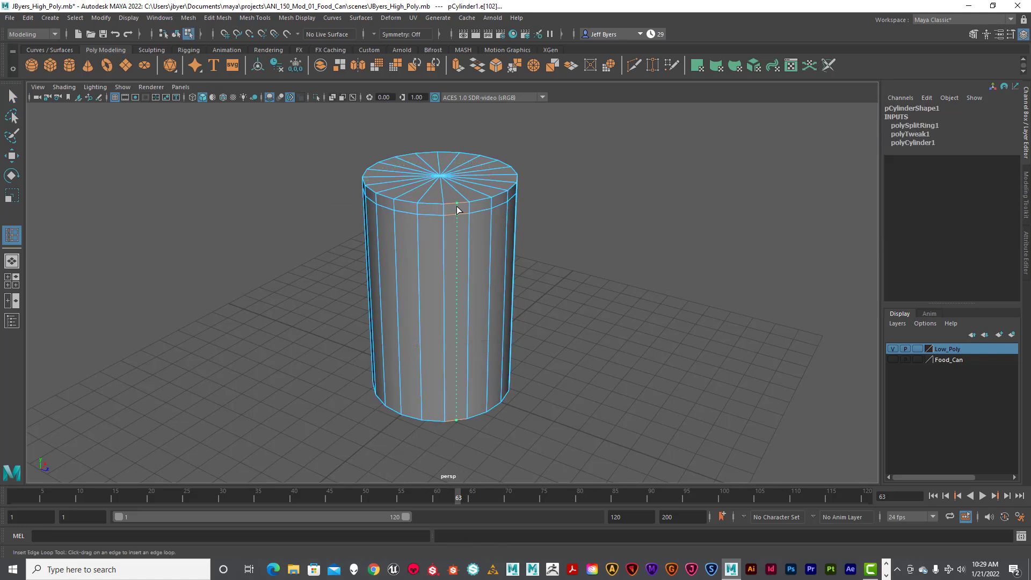
{"action": "left_click", "coordinate": [456, 208]}
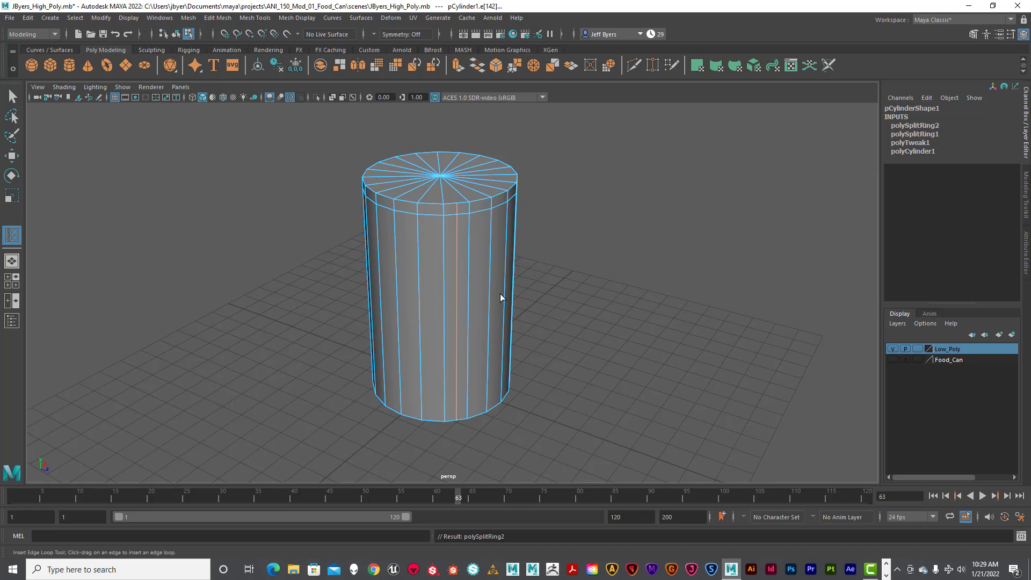
{"action": "key", "text": "ctrl+z"}
{"action": "key", "text": "ctrl+z"}
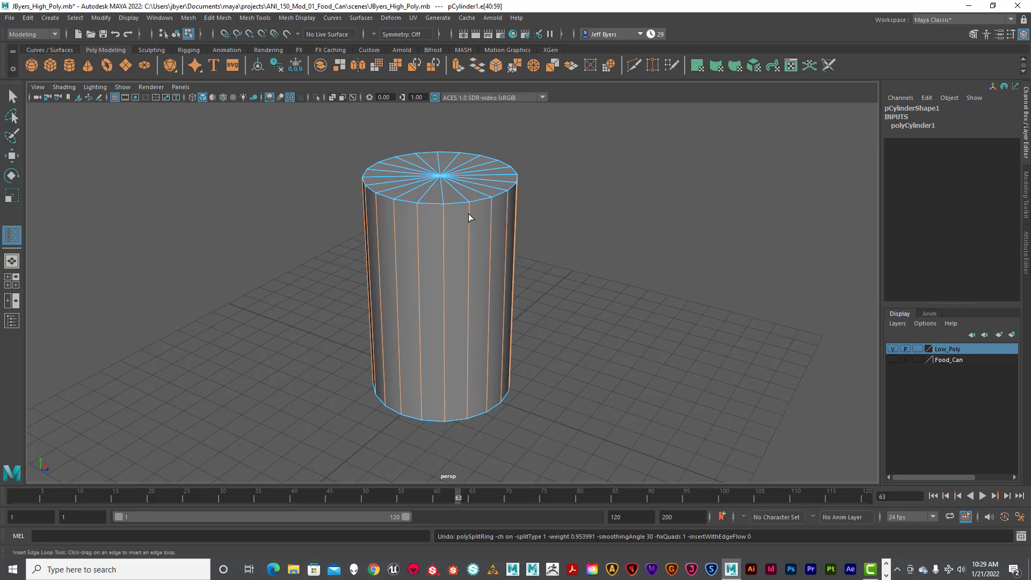
{"action": "left_click_drag", "start_coordinate": [468, 213], "coordinate": [470, 213]}
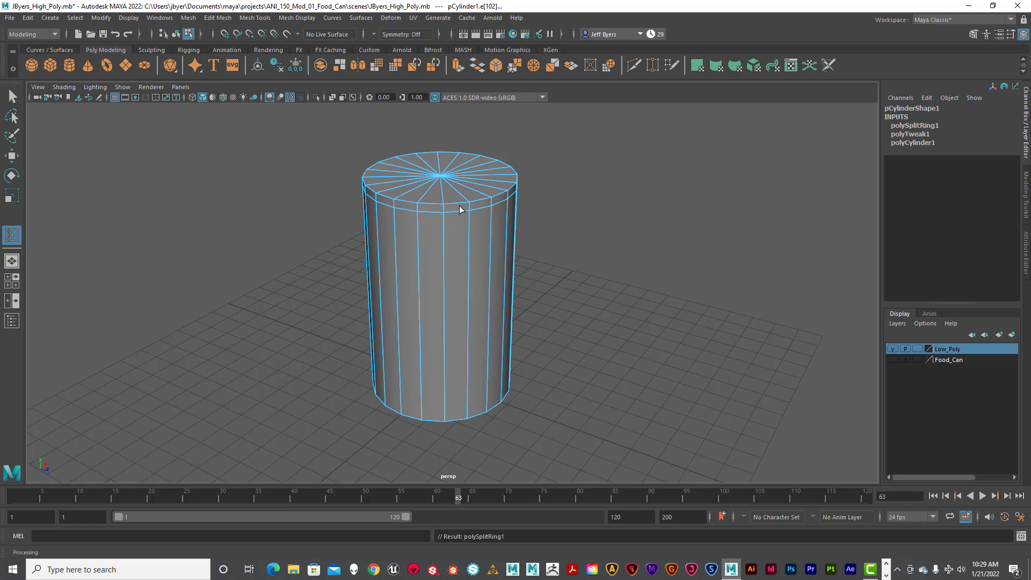
{"action": "key", "text": "ctrl+z"}
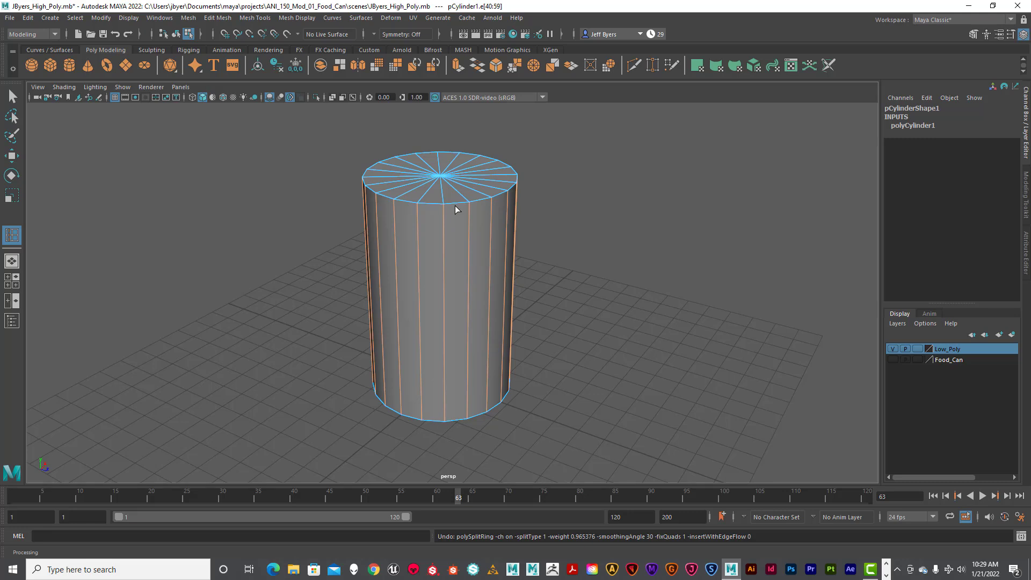
Step: Leave the Insert Edge Loop tool for the Select tool and select the whole cylinder as an object
{"action": "right_click_drag", "start_coordinate": [456, 207], "coordinate": [434, 274]}
{"action": "right_click_drag", "start_coordinate": [455, 184], "coordinate": [535, 266]}
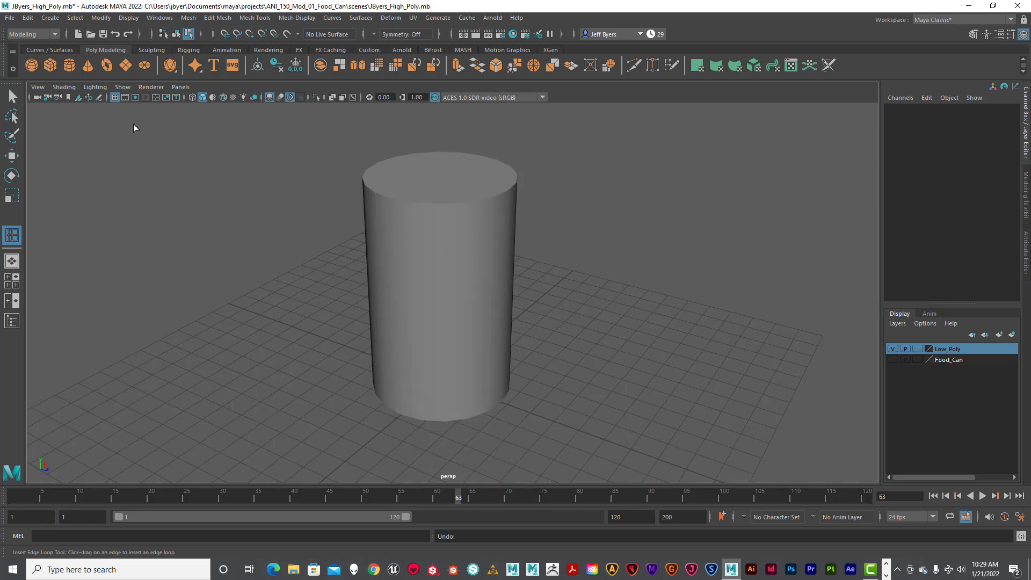
{"action": "key", "text": "q"}
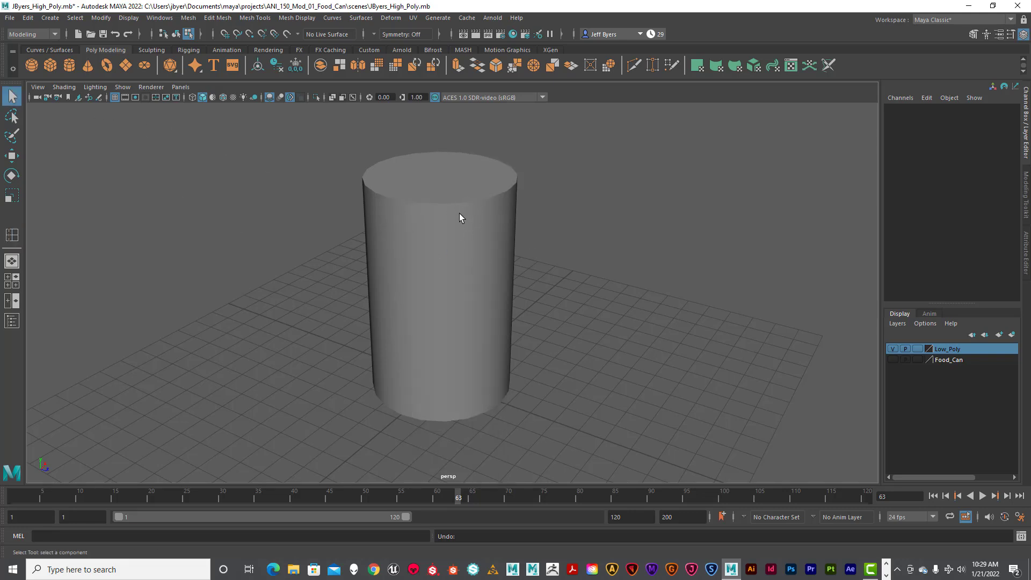
{"action": "right_click_drag", "start_coordinate": [428, 187], "coordinate": [406, 251]}
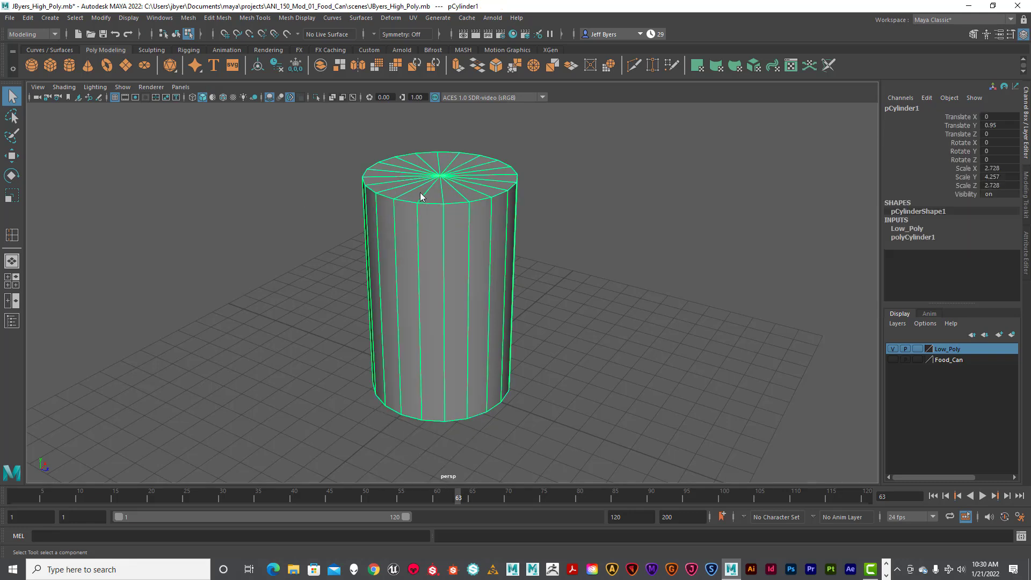
Step: Examine the current project's name and folder locations in the Project Window and close it
{"action": "right_click", "coordinate": [420, 197]}
{"action": "right_click_drag", "start_coordinate": [421, 193], "coordinate": [422, 189]}
{"action": "left_click_drag", "start_coordinate": [453, 239], "coordinate": [494, 230], "text": "alt"}
{"action": "middle_click_drag", "start_coordinate": [494, 230], "coordinate": [465, 219], "text": "alt"}
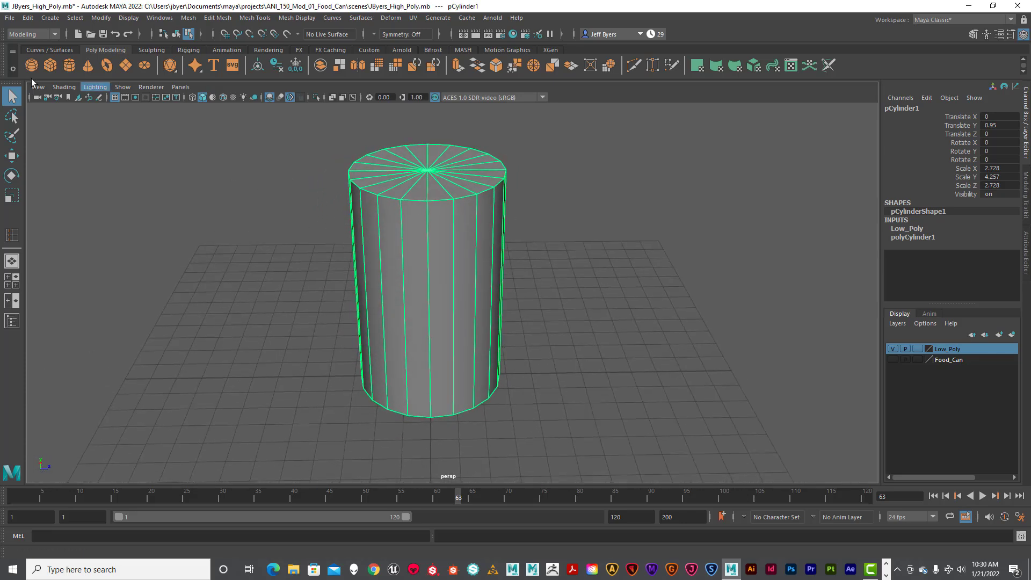
{"action": "left_click", "coordinate": [14, 20]}
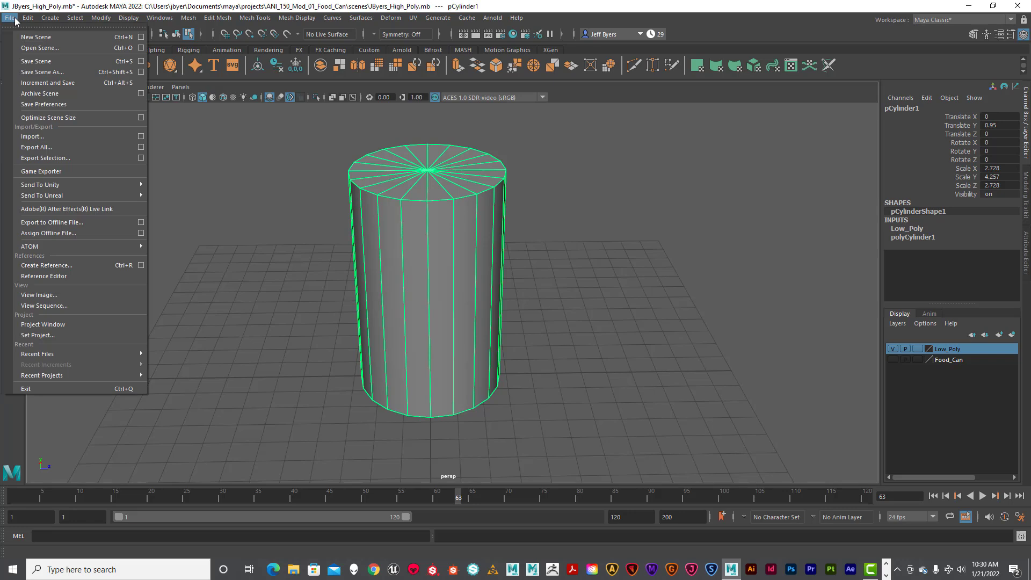
{"action": "left_click", "coordinate": [47, 325]}
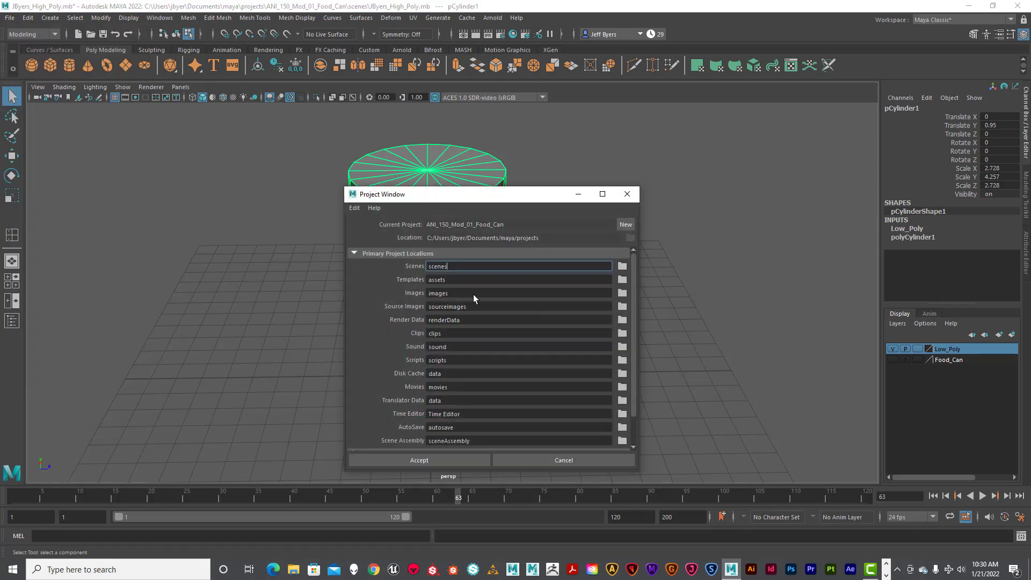
{"action": "left_click", "coordinate": [627, 194]}
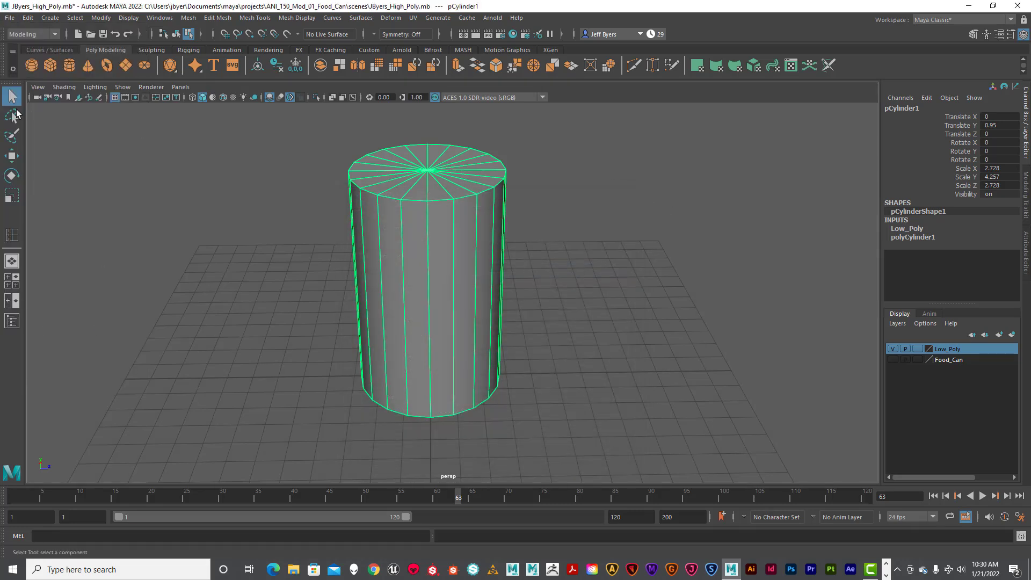
Step: Create a new project in Documents/maya/projects named with the author's name followed by ANI150_Mod_01, keeping the default folder locations
{"action": "left_click", "coordinate": [10, 18]}
{"action": "left_click", "coordinate": [50, 322]}
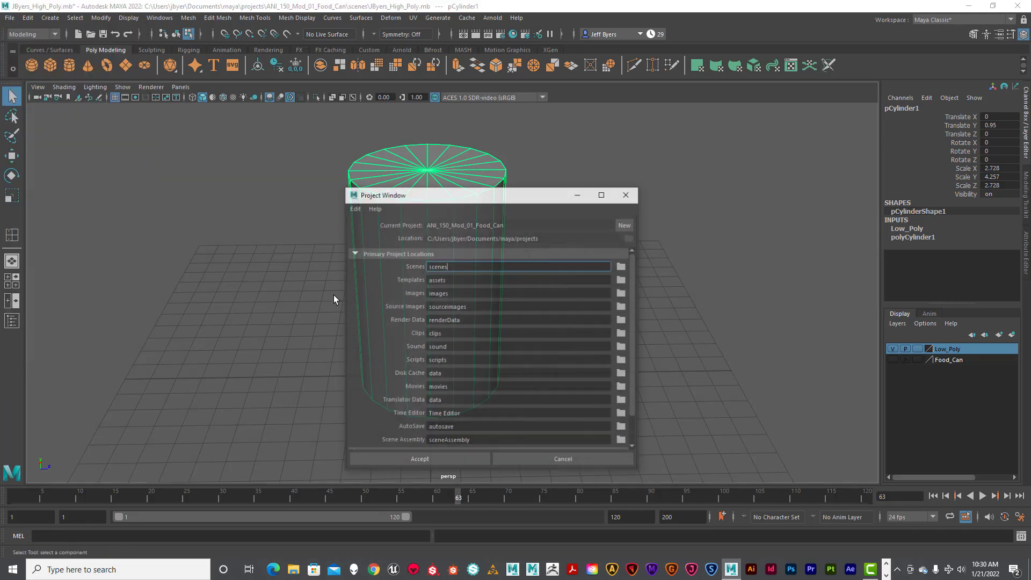
{"action": "left_click", "coordinate": [626, 224]}
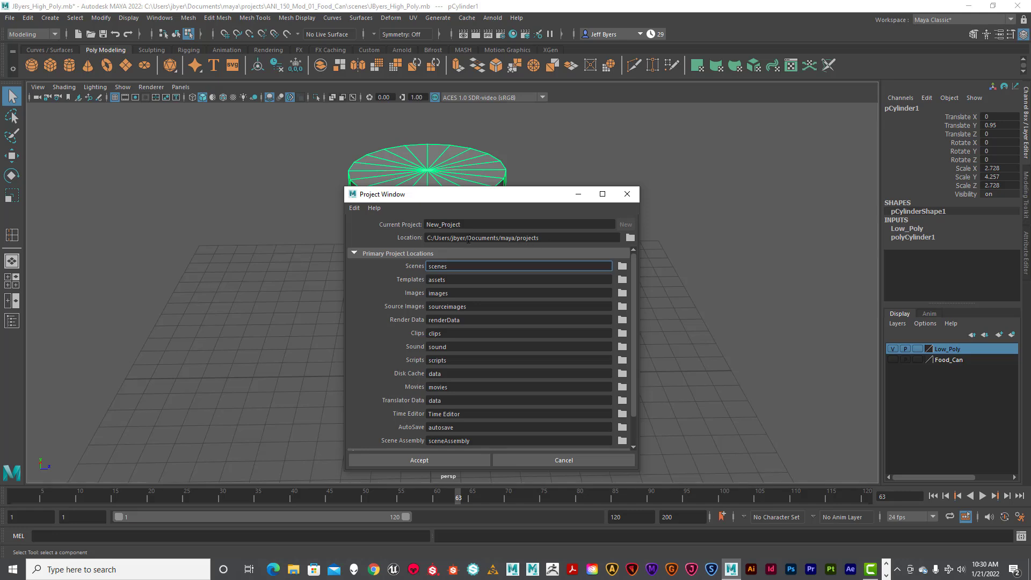
{"action": "left_click_drag", "start_coordinate": [468, 239], "coordinate": [548, 240]}
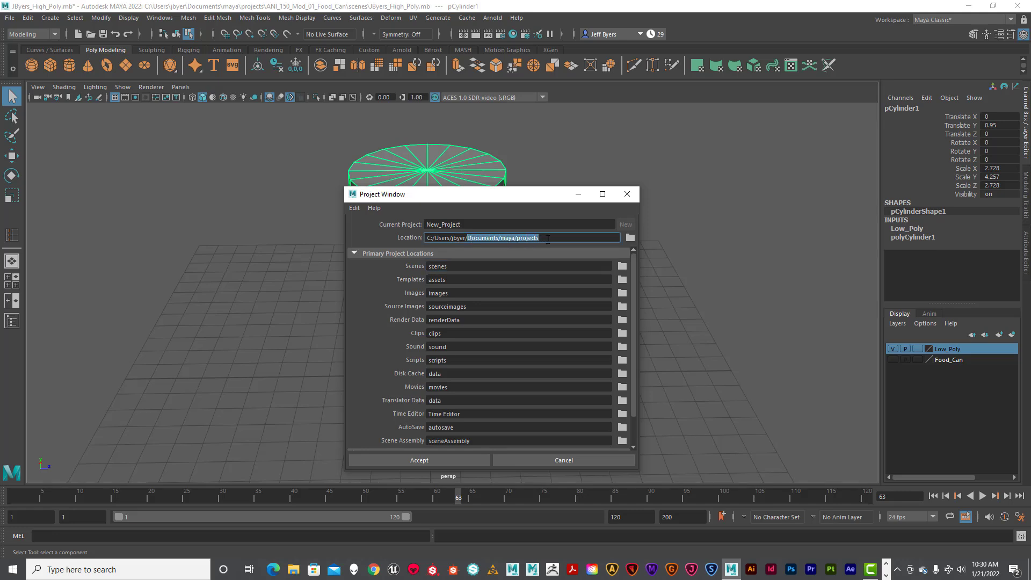
{"action": "left_click", "coordinate": [576, 239]}
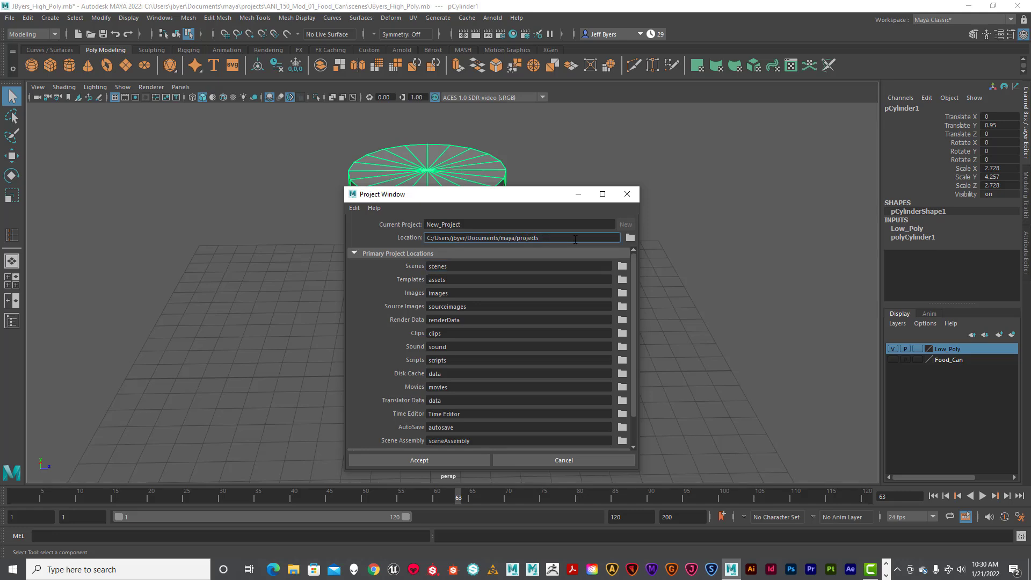
{"action": "left_click", "coordinate": [466, 224]}
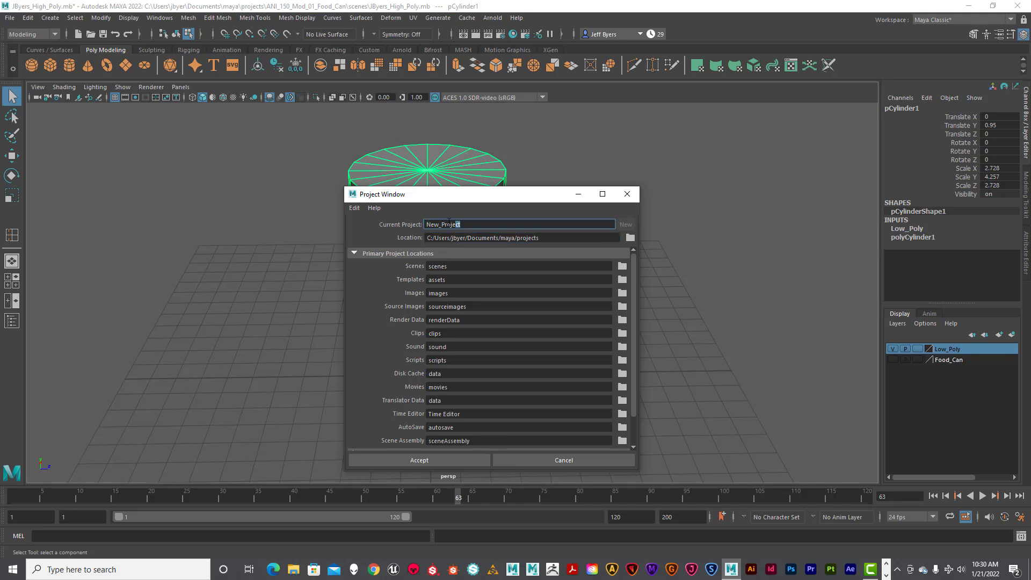
{"action": "left_click_drag", "start_coordinate": [448, 223], "coordinate": [418, 225]}
{"action": "type", "text": "J"}
{"action": "key", "text": "BackSpace"}
{"action": "key", "text": "BackSpace"}
{"action": "key", "text": "BackSpace"}
{"action": "key", "text": "BackSpace"}
{"action": "left_click", "coordinate": [446, 460]}
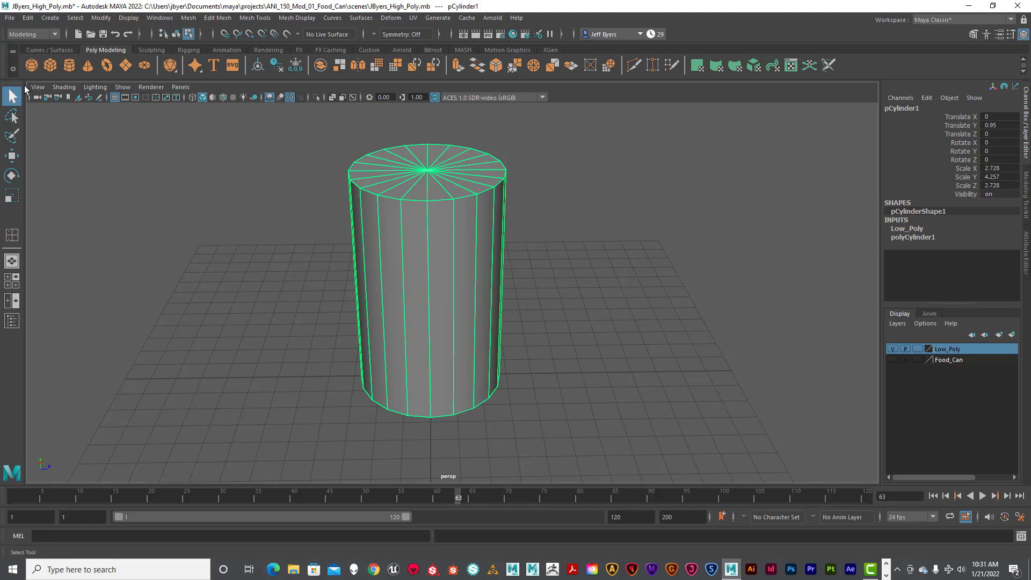
Step: Set the newly created ANI150_Mod_01 project folder as the current project
{"action": "left_click", "coordinate": [9, 19]}
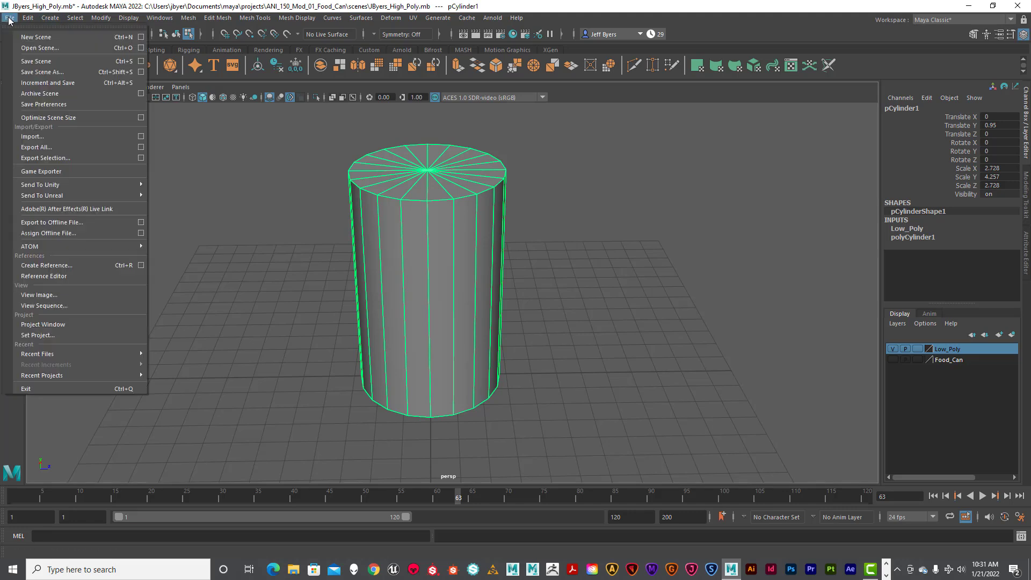
{"action": "left_click", "coordinate": [289, 155]}
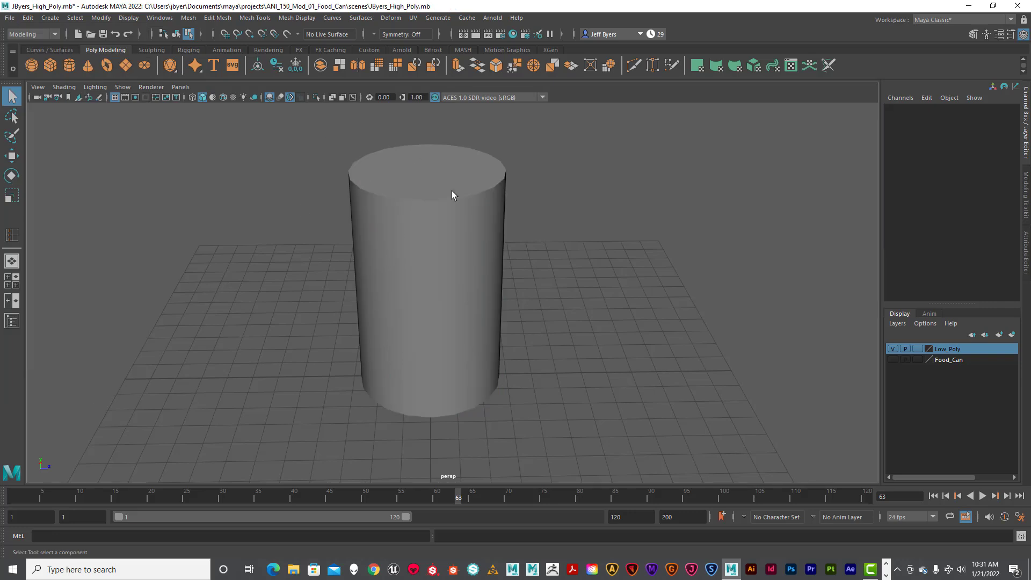
{"action": "left_click", "coordinate": [9, 18]}
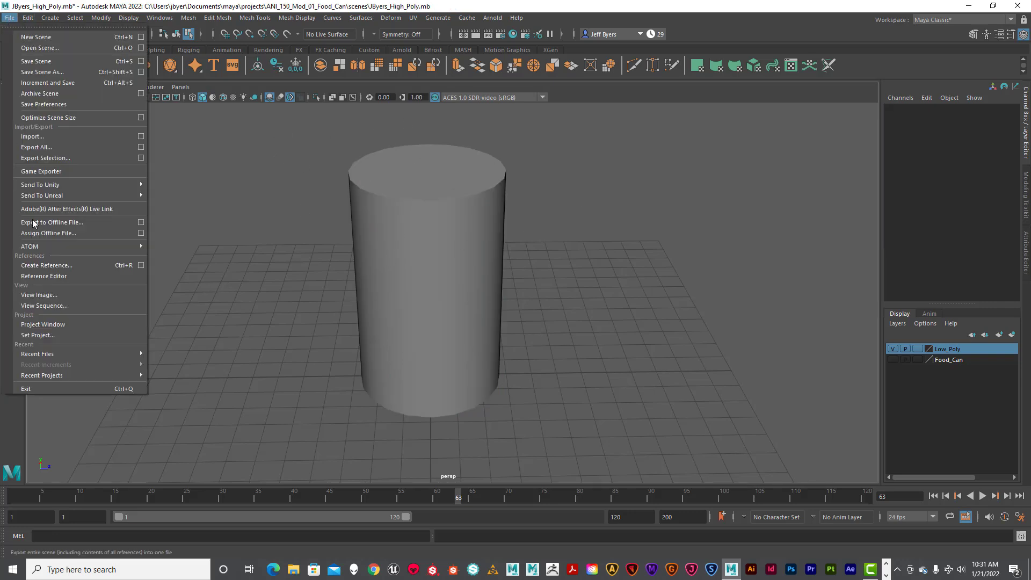
{"action": "left_click", "coordinate": [60, 335]}
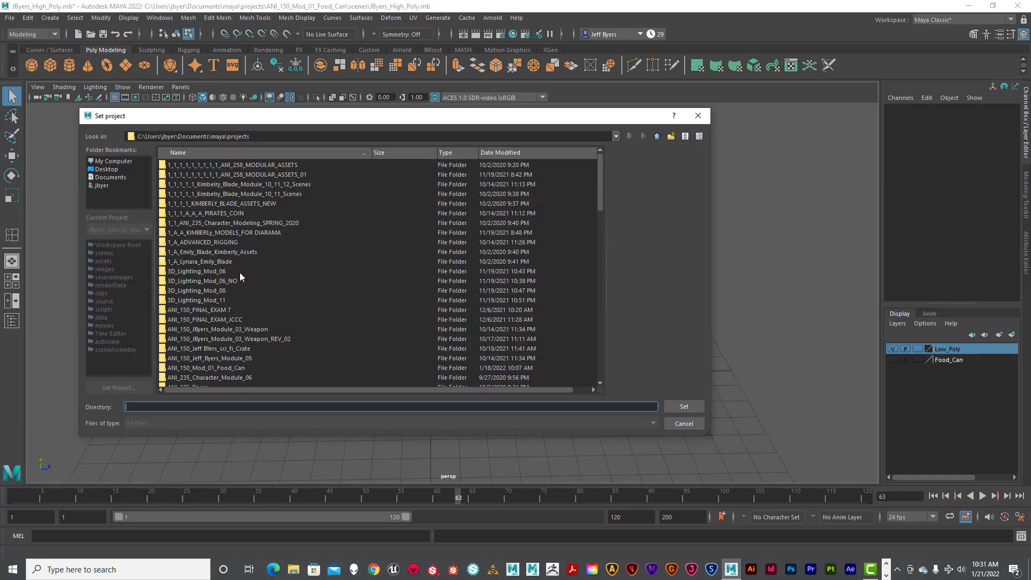
{"action": "scroll", "coordinate": [240, 272], "scroll_direction": "down", "scroll_amount": 13}
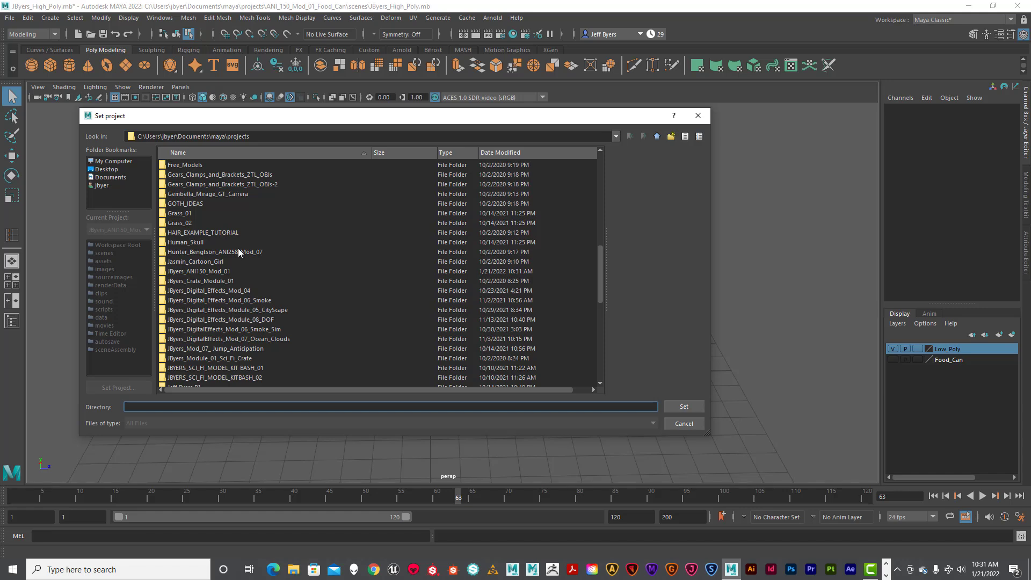
{"action": "left_click", "coordinate": [208, 272]}
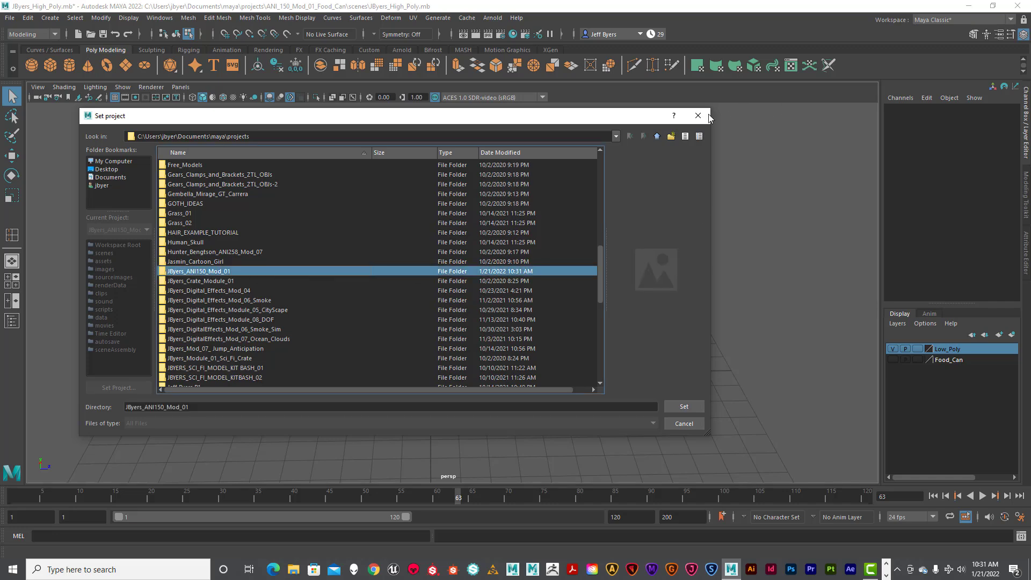
{"action": "left_click", "coordinate": [686, 407]}
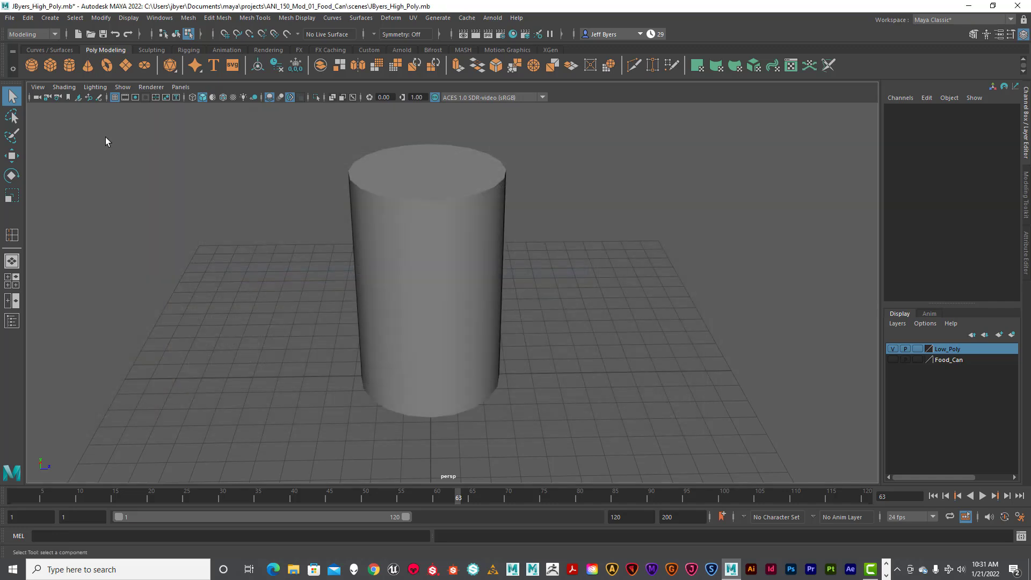
{"action": "left_click", "coordinate": [423, 224]}
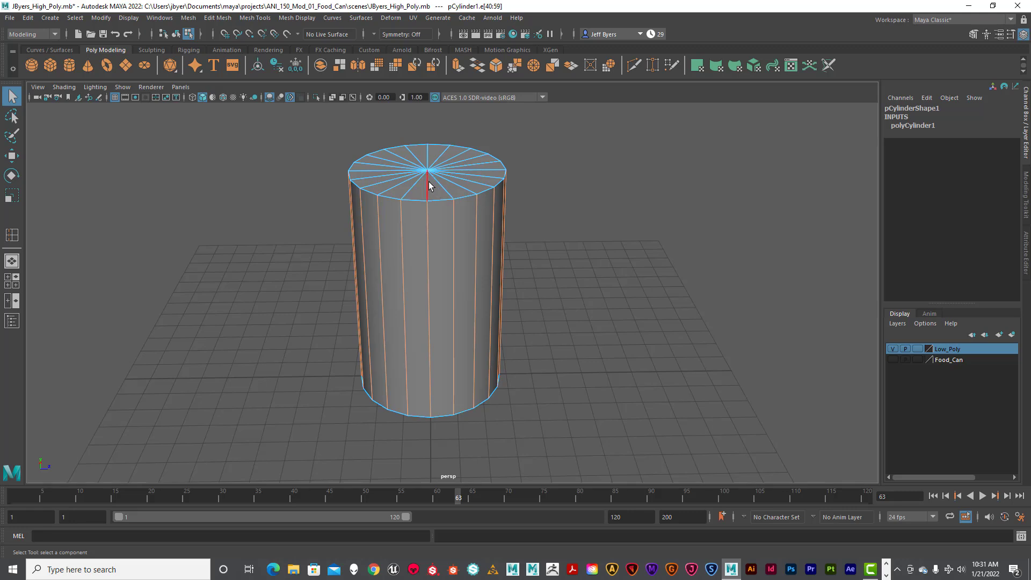
{"action": "right_click", "coordinate": [429, 183]}
{"action": "left_click", "coordinate": [420, 248]}
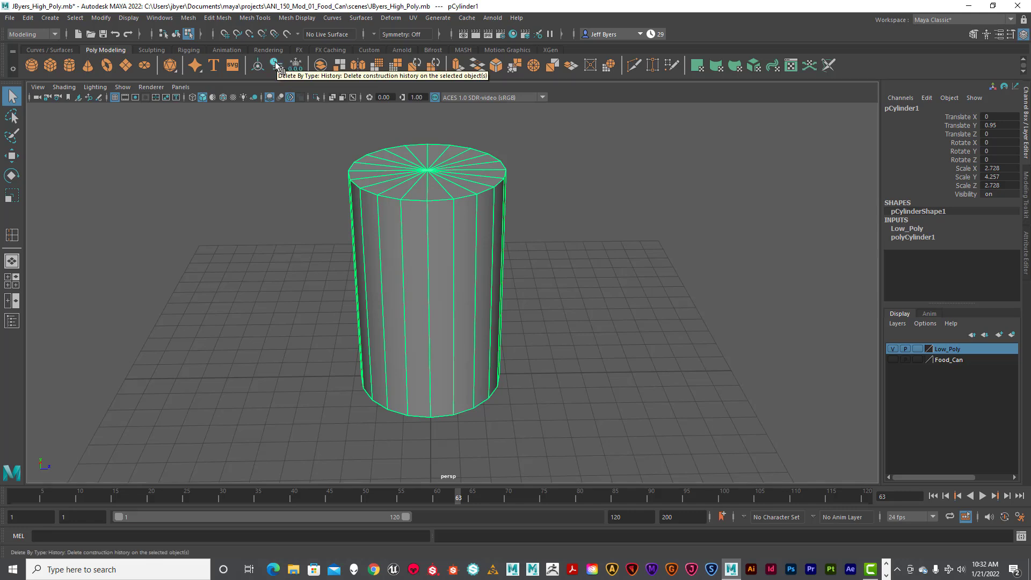
{"action": "left_click", "coordinate": [25, 19]}
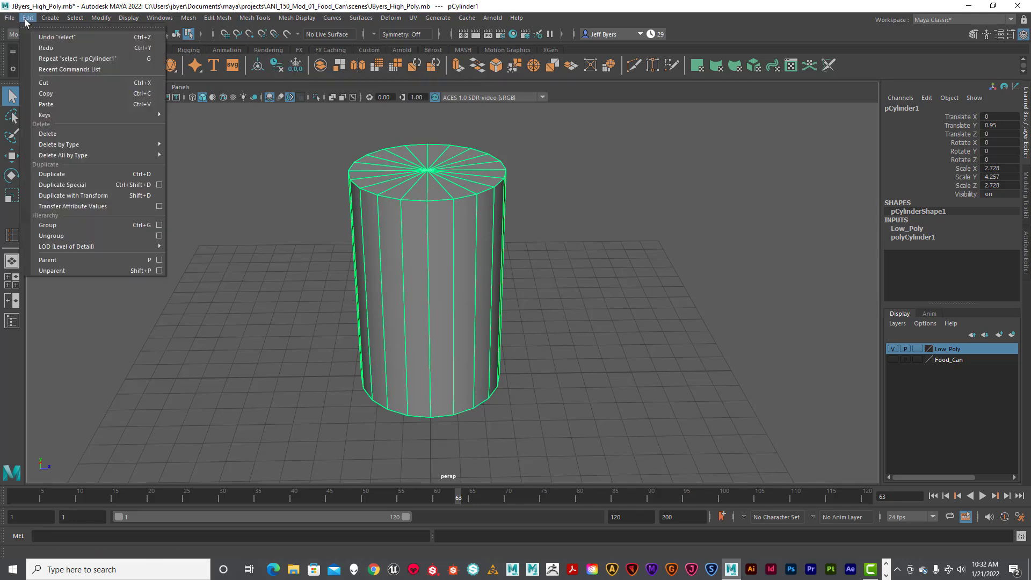
{"action": "mouse_move", "coordinate": [51, 145]}
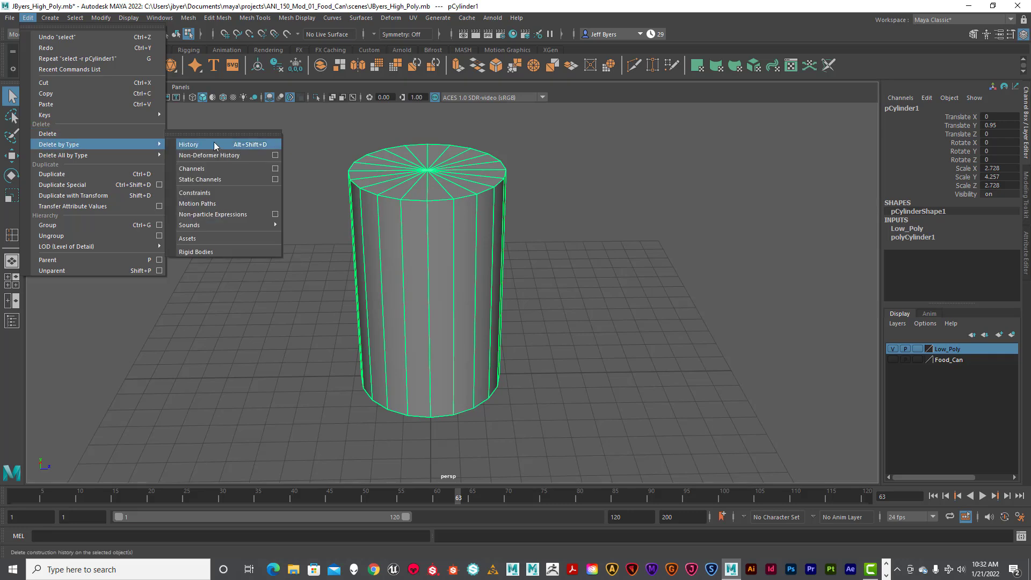
{"action": "left_click", "coordinate": [266, 135]}
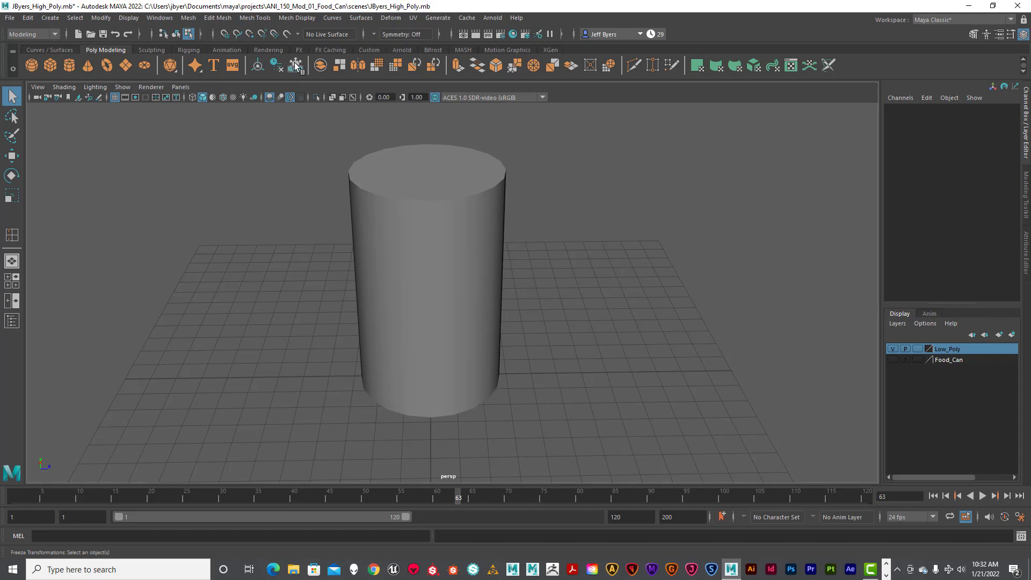
Step: Select the whole cylinder as an object, delete its construction history and freeze its transformations
{"action": "left_click", "coordinate": [412, 218]}
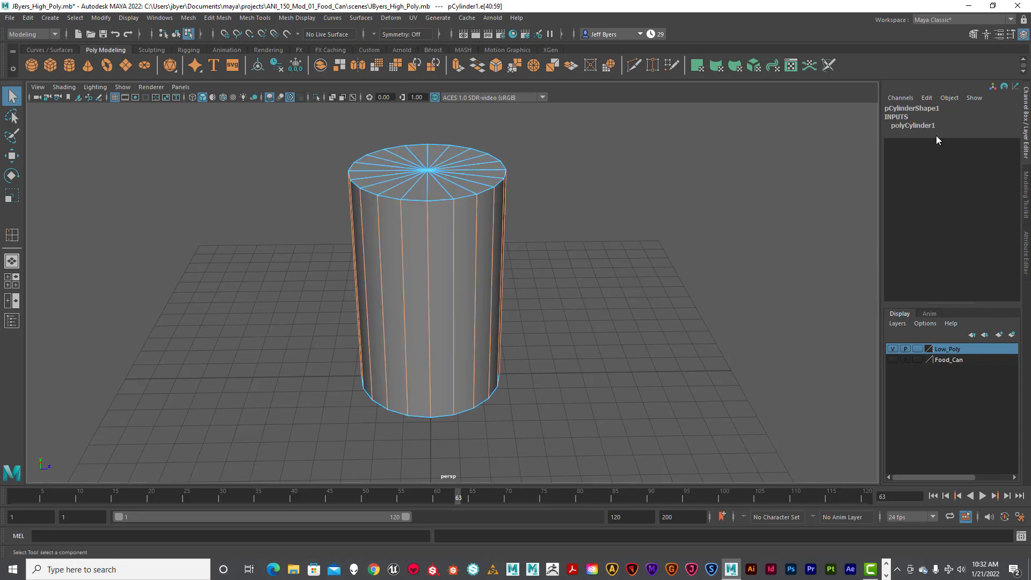
{"action": "right_click_drag", "start_coordinate": [386, 182], "coordinate": [376, 247]}
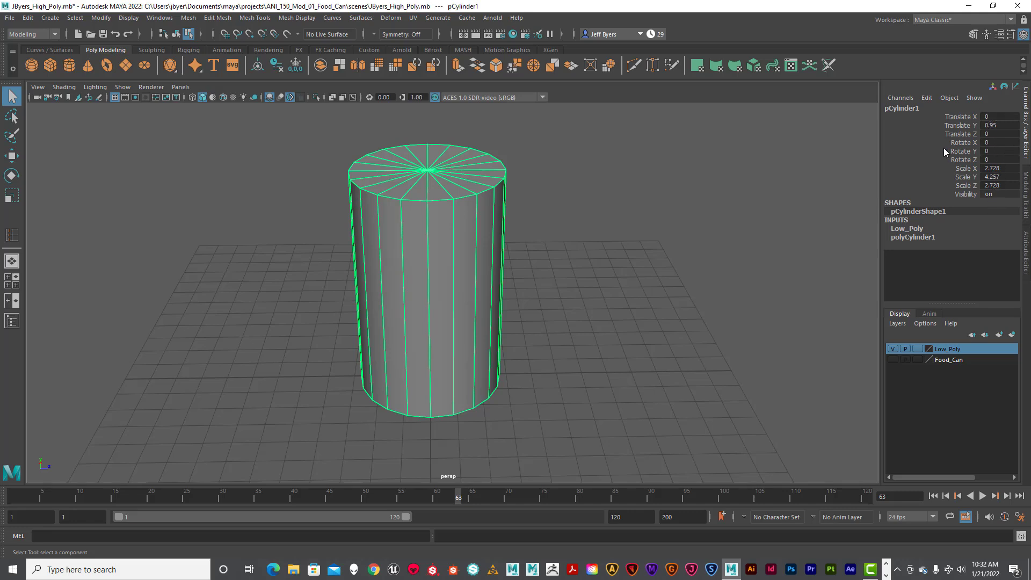
{"action": "left_click", "coordinate": [281, 68]}
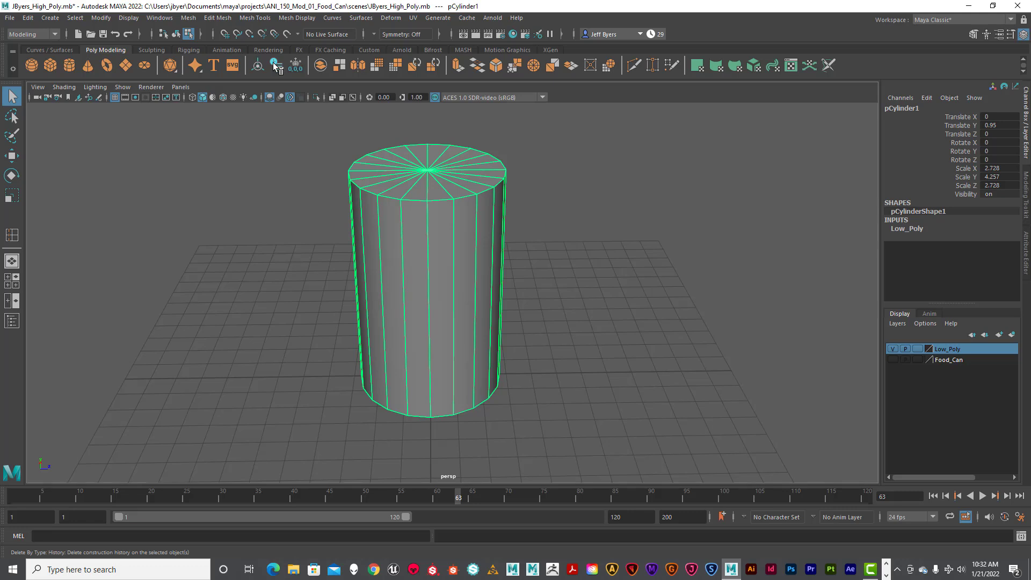
{"action": "left_click", "coordinate": [295, 66]}
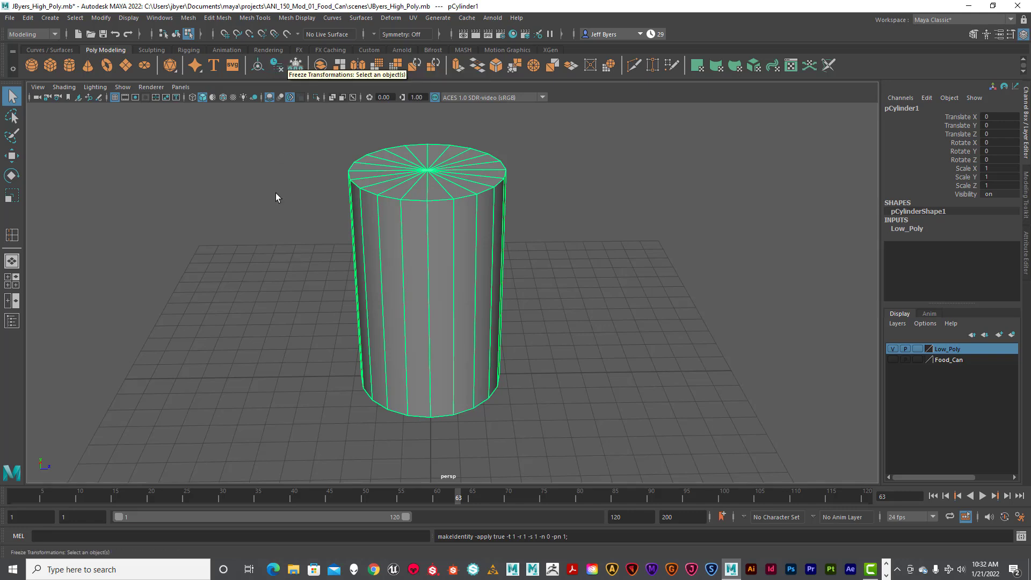
Step: Reselect the cylinder and switch the selection mode to Select By Object Type
{"action": "left_click", "coordinate": [611, 178]}
{"action": "double_click", "coordinate": [446, 207]}
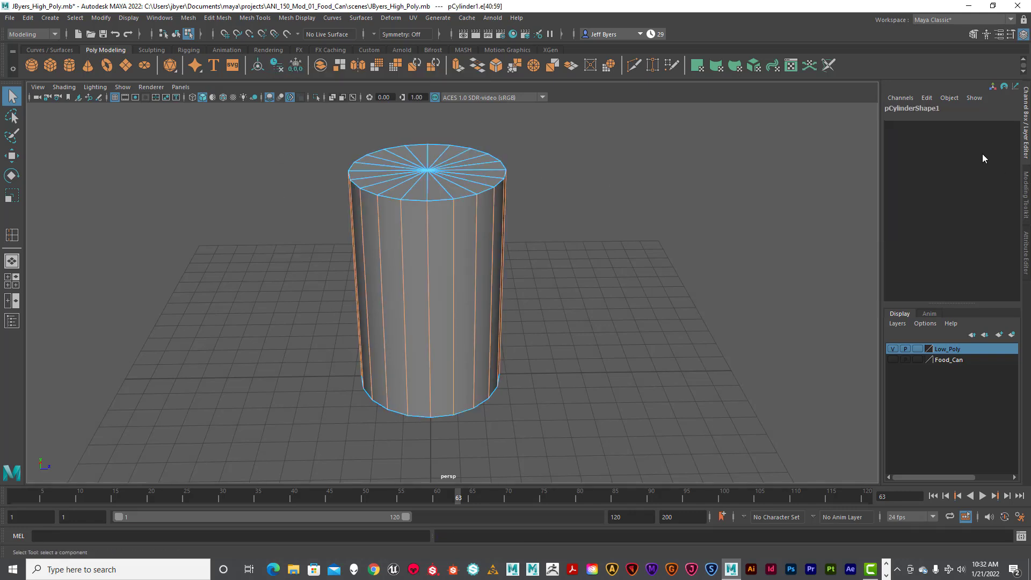
{"action": "left_click", "coordinate": [176, 34]}
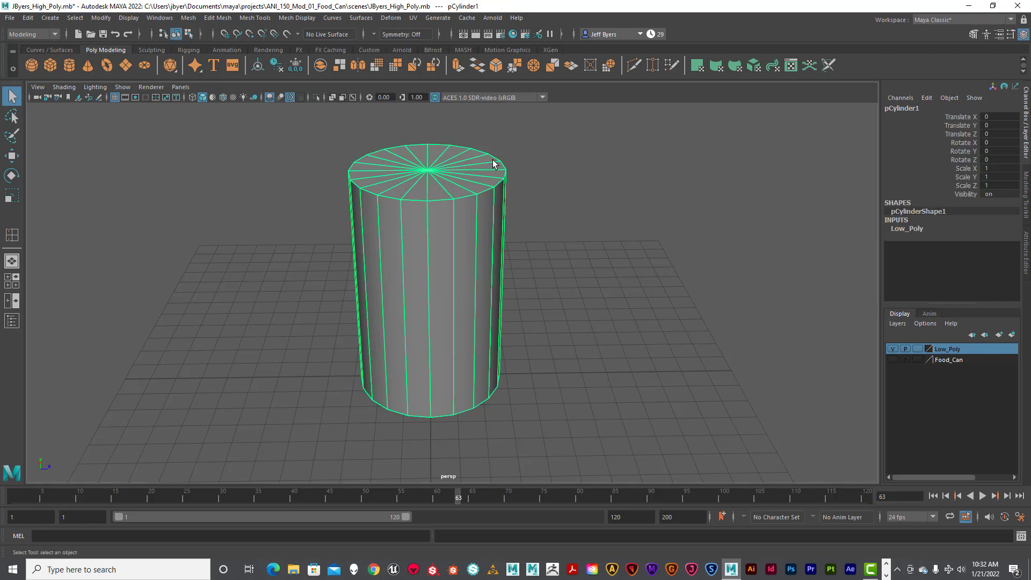
Step: Try edge component mode on the cylinder, return it to object selection and deselect it
{"action": "right_click_drag", "start_coordinate": [412, 166], "coordinate": [409, 133]}
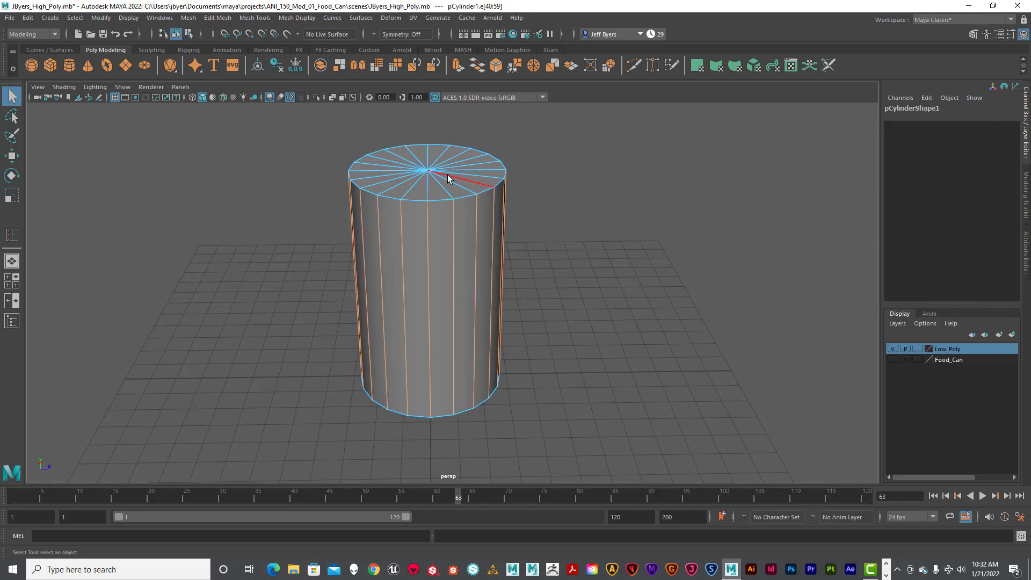
{"action": "left_click", "coordinate": [578, 199]}
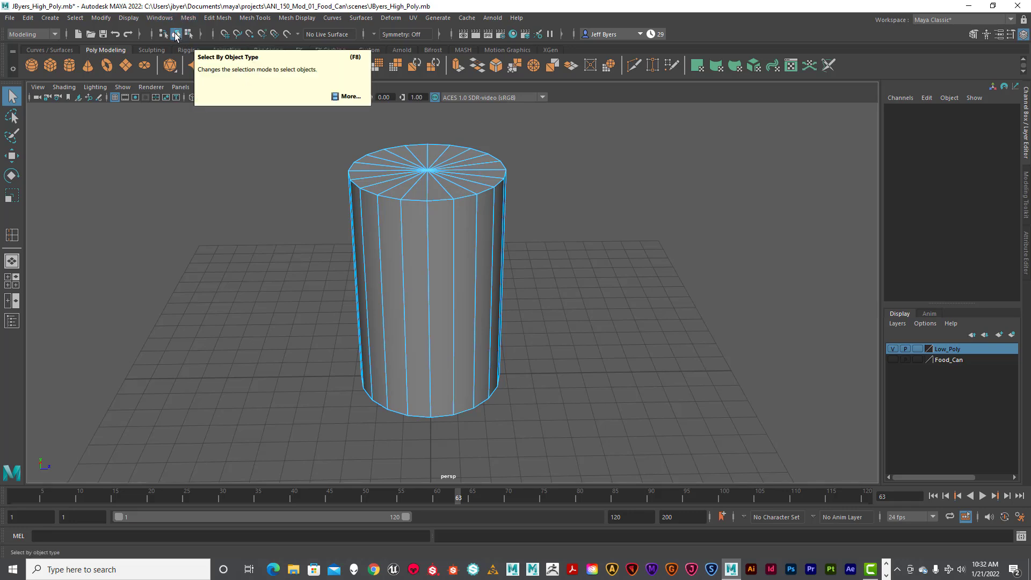
{"action": "right_click", "coordinate": [416, 189]}
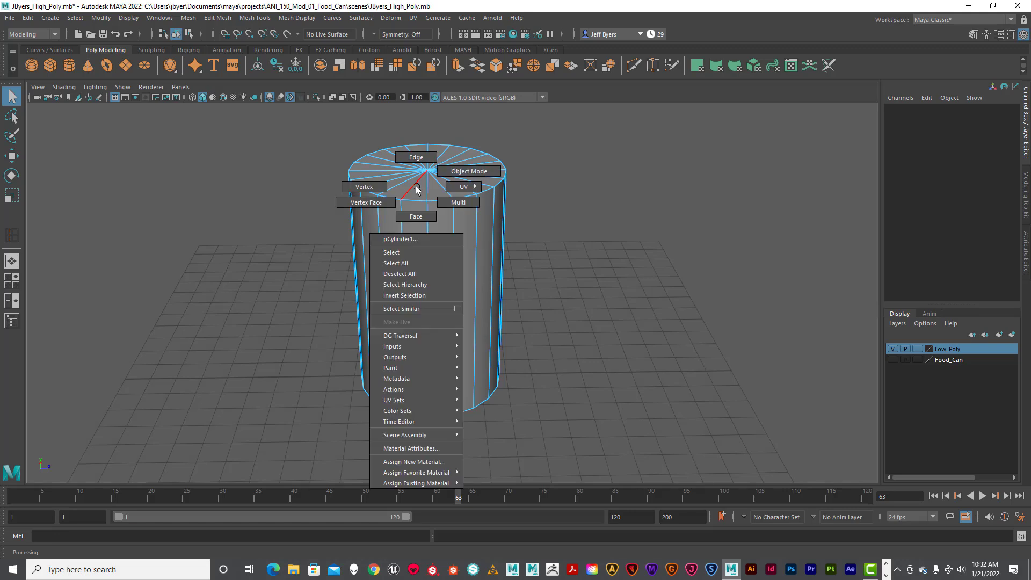
{"action": "left_click", "coordinate": [408, 251]}
{"action": "left_click", "coordinate": [577, 234]}
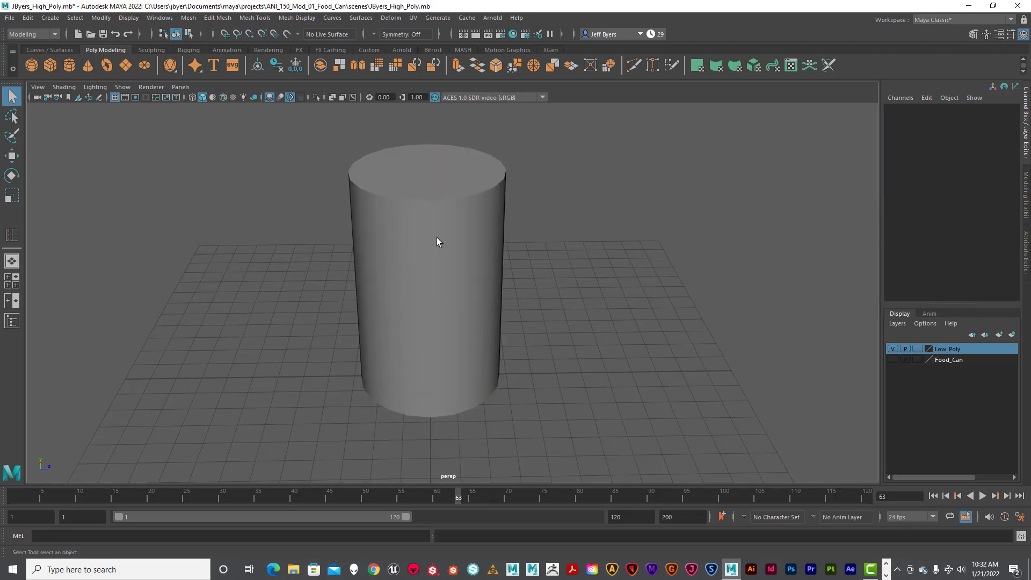
Step: Test object selection by repeatedly selecting and deselecting the whole cylinder, ending with it selected
{"action": "left_click", "coordinate": [437, 238]}
{"action": "left_click", "coordinate": [581, 236]}
{"action": "left_click", "coordinate": [456, 238]}
{"action": "left_click", "coordinate": [577, 238]}
{"action": "left_click", "coordinate": [451, 237]}
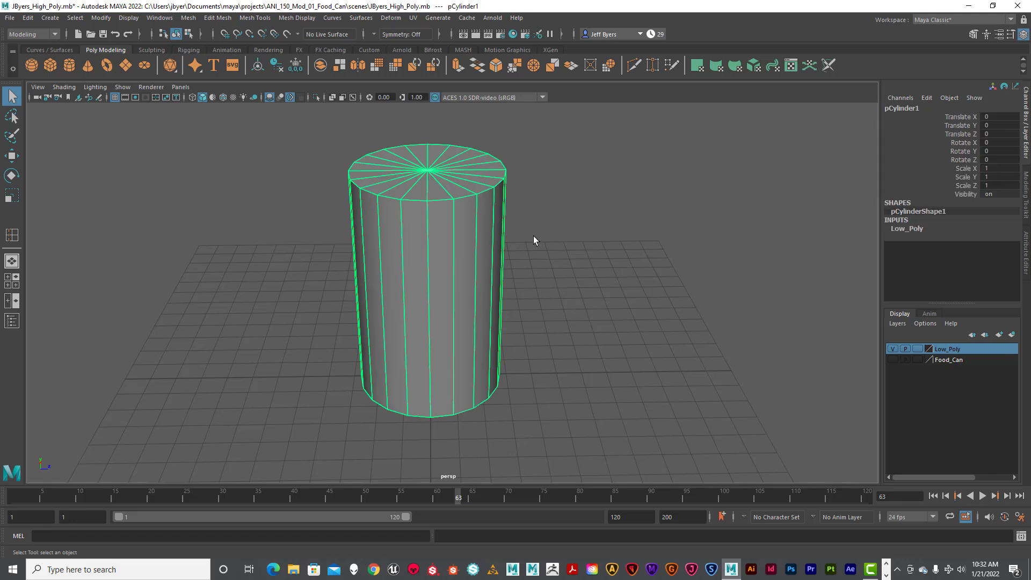
{"action": "left_click", "coordinate": [574, 237]}
{"action": "left_click", "coordinate": [438, 237]}
{"action": "left_click", "coordinate": [574, 237]}
{"action": "left_click", "coordinate": [422, 237]}
{"action": "left_click", "coordinate": [571, 237]}
{"action": "left_click", "coordinate": [435, 242]}
Step: Save the scene as a Maya Binary file in the project's scenes folder, named with the author's name followed by _Low_Poly
{"action": "left_click", "coordinate": [11, 19]}
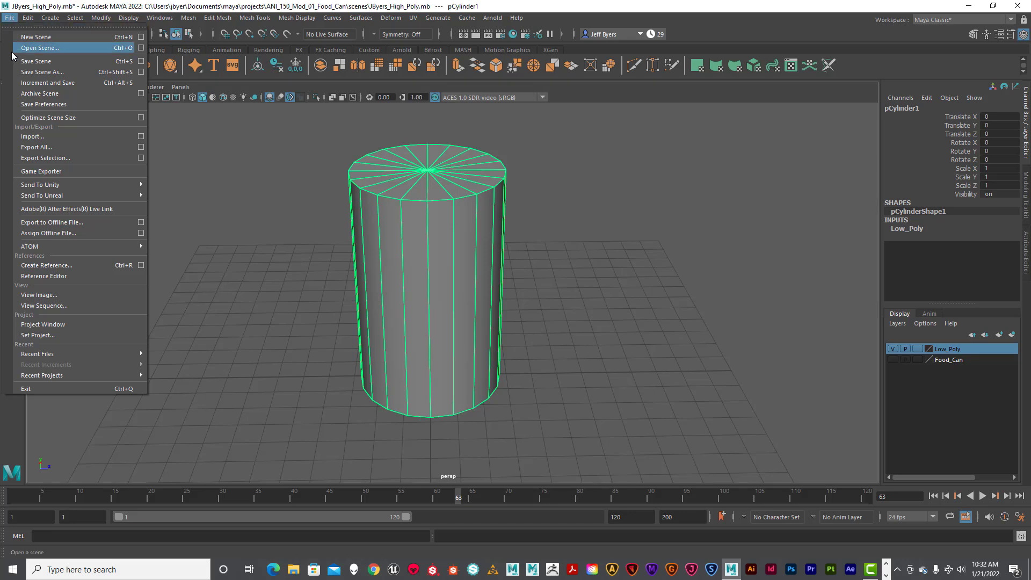
{"action": "left_click", "coordinate": [54, 72]}
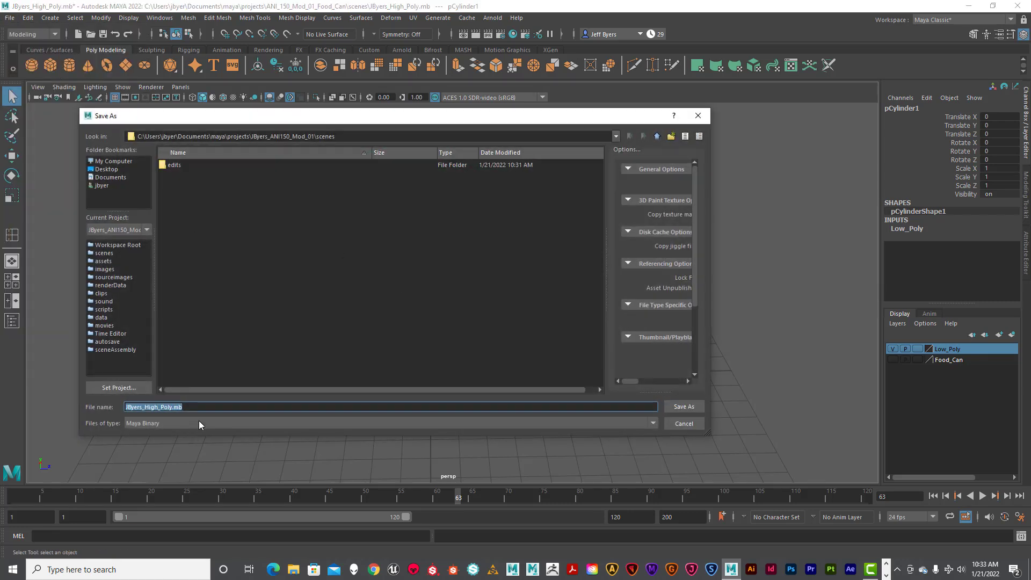
{"action": "left_click", "coordinate": [192, 406]}
{"action": "left_click_drag", "start_coordinate": [182, 406], "coordinate": [122, 406]}
{"action": "key", "text": "BackSpace"}
{"action": "type", "text": "JByers_Low_Poly"}
{"action": "key", "text": "Return"}
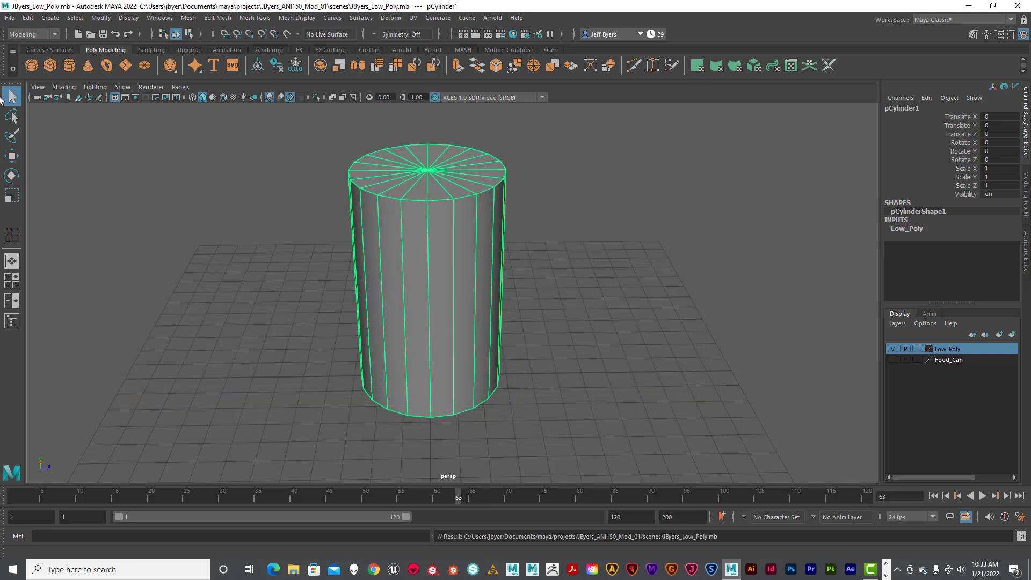
Step: Start a new scene and import the saved Low_Poly file from the project's scenes folder with the default import options
{"action": "left_click", "coordinate": [9, 18]}
{"action": "left_click", "coordinate": [36, 37]}
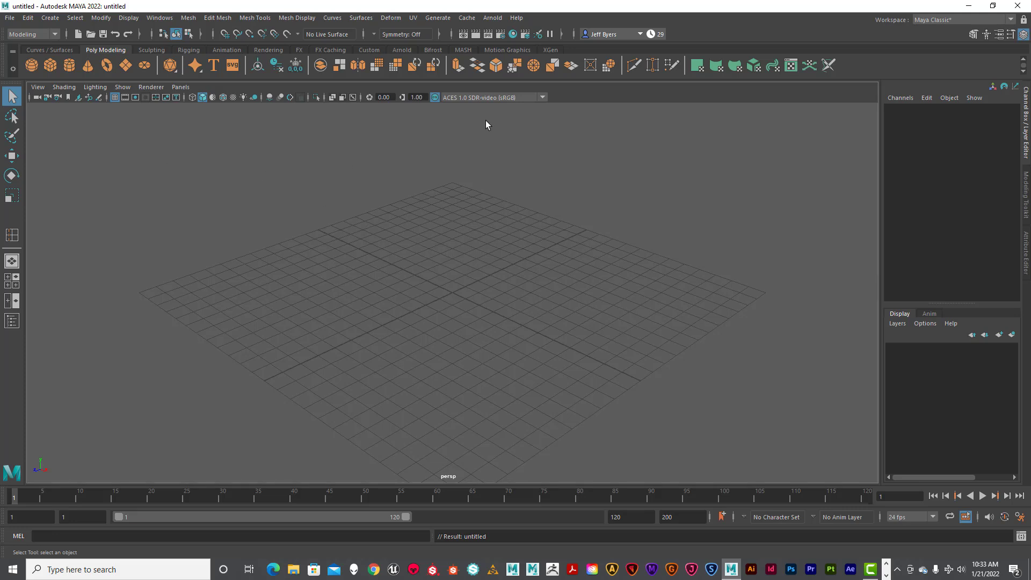
{"action": "left_click", "coordinate": [11, 19]}
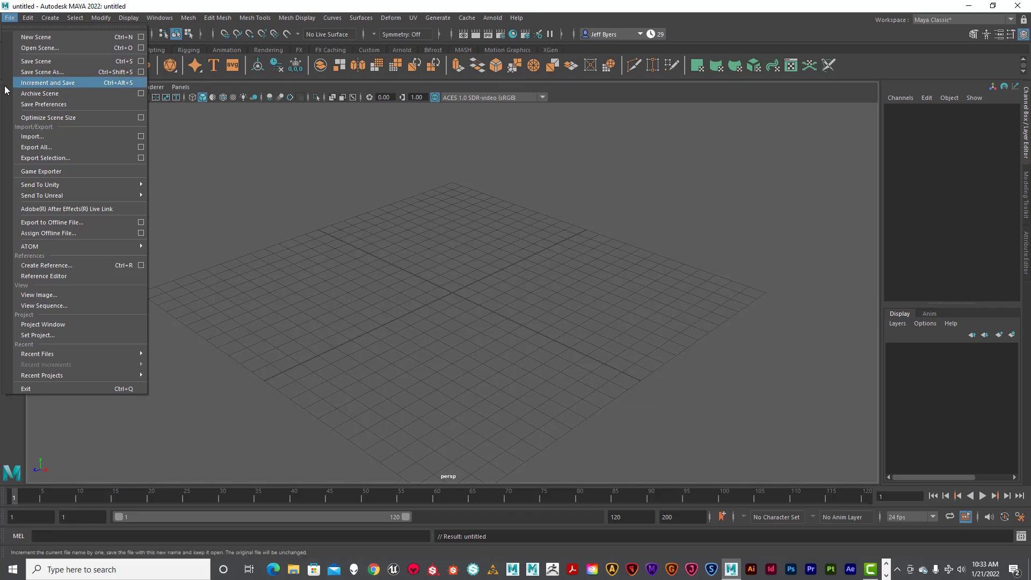
{"action": "left_click", "coordinate": [142, 137]}
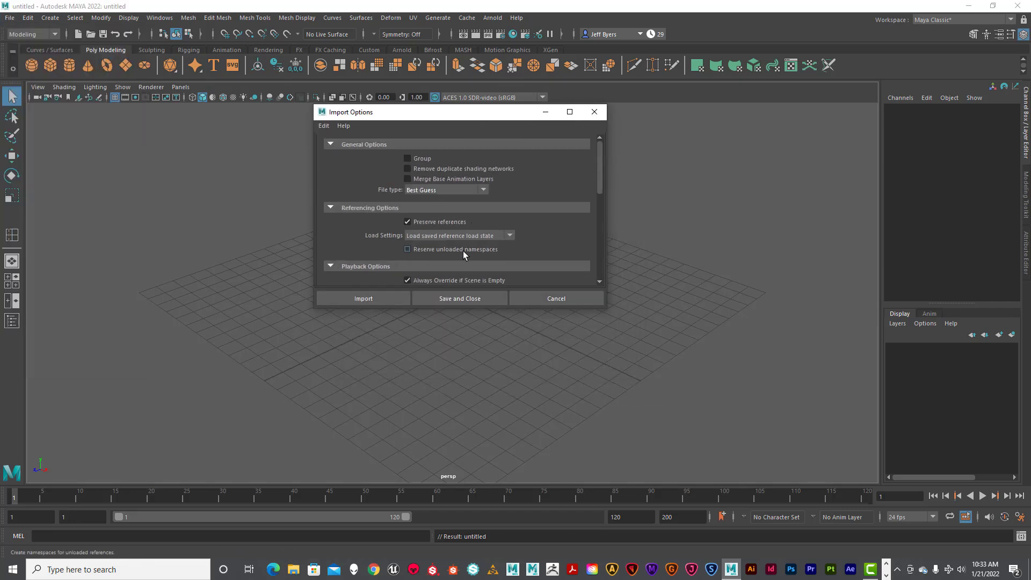
{"action": "left_click", "coordinate": [378, 298]}
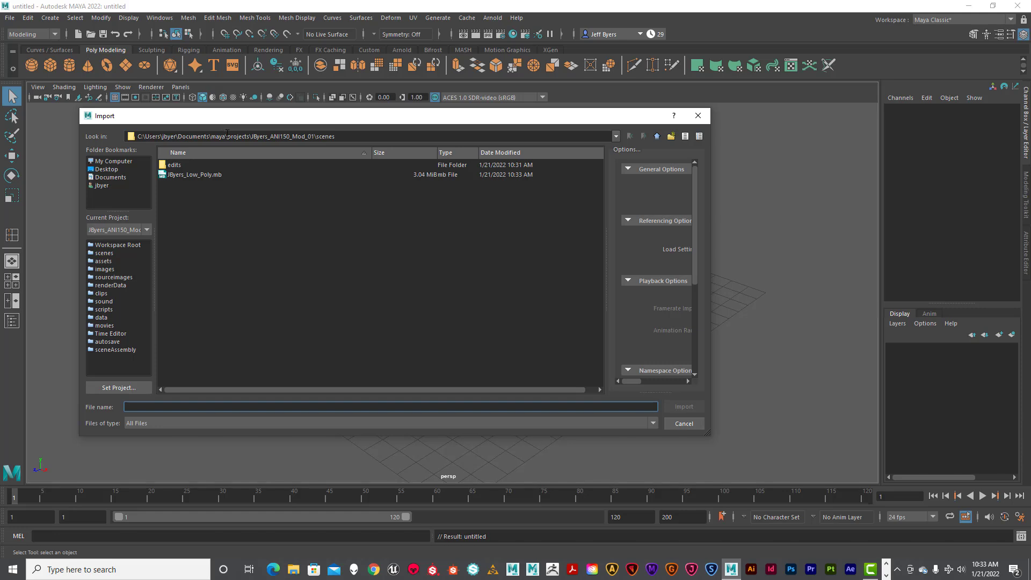
{"action": "left_click_drag", "start_coordinate": [227, 133], "coordinate": [332, 133]}
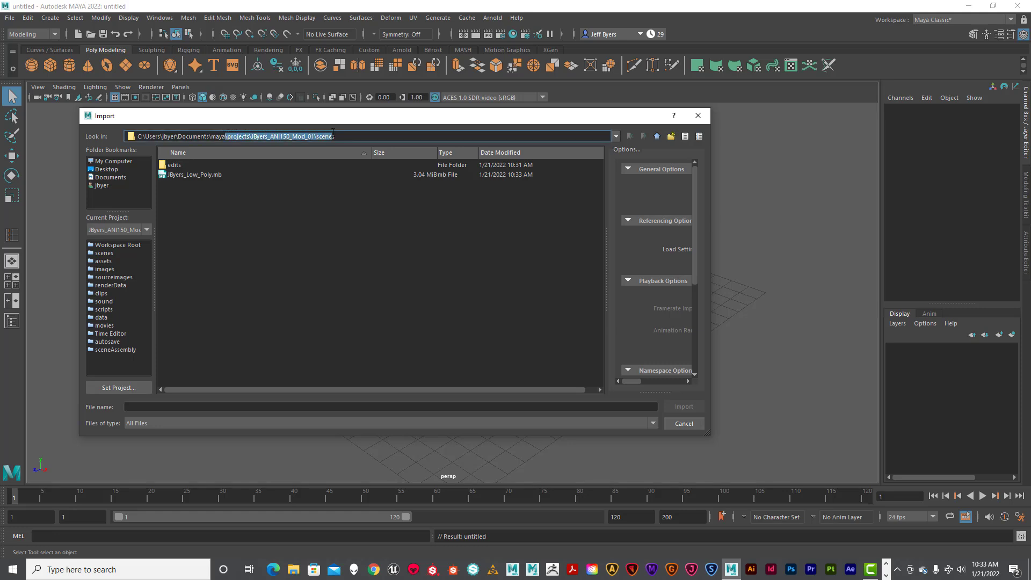
{"action": "left_click", "coordinate": [214, 177]}
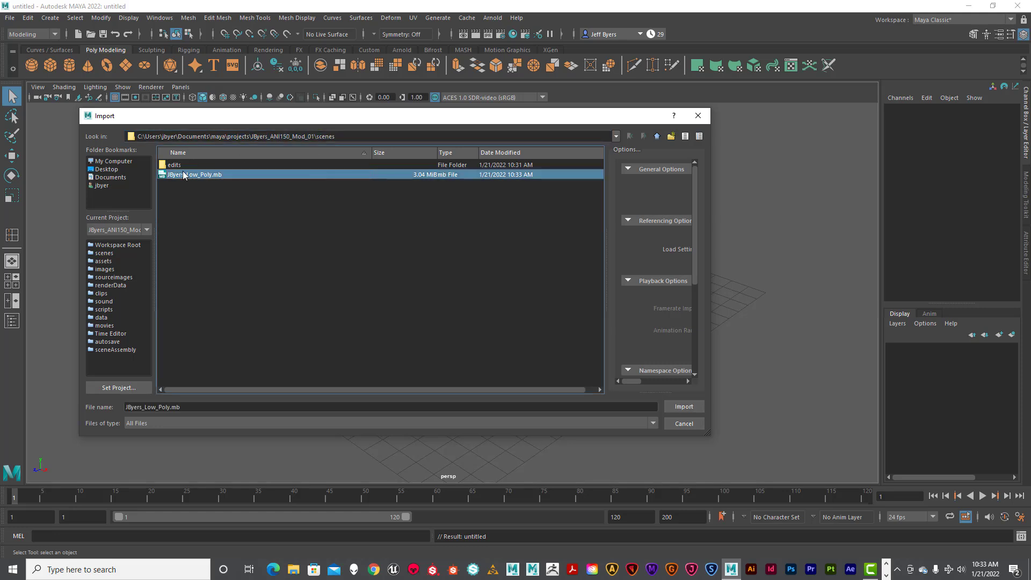
{"action": "left_click", "coordinate": [689, 405]}
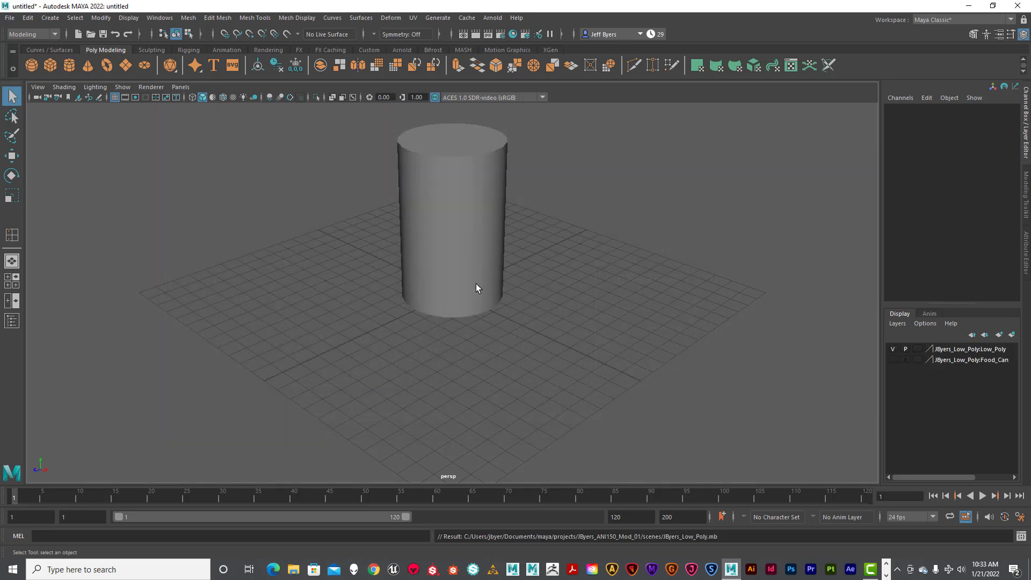
Step: Select the imported cylinder and move it slightly along X, by about 0.032
{"action": "left_click", "coordinate": [489, 254]}
{"action": "middle_click_drag", "start_coordinate": [517, 235], "coordinate": [488, 311], "text": "alt"}
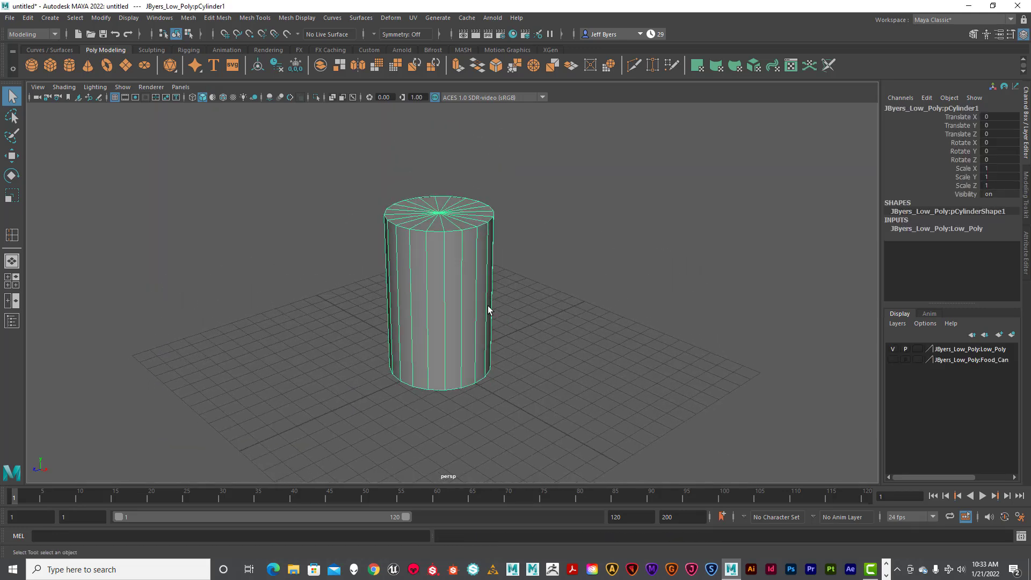
{"action": "key", "text": "w"}
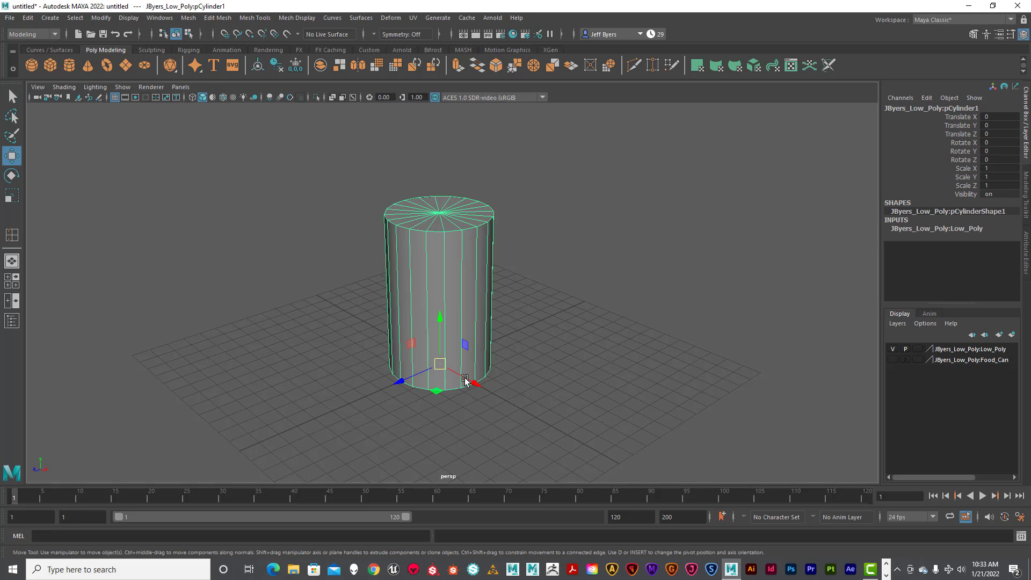
{"action": "mouse_move", "coordinate": [477, 385]}
{"action": "left_mouse_down"}
{"action": "mouse_move", "coordinate": [511, 403]}
{"action": "mouse_move", "coordinate": [479, 376]}
{"action": "left_mouse_up"}
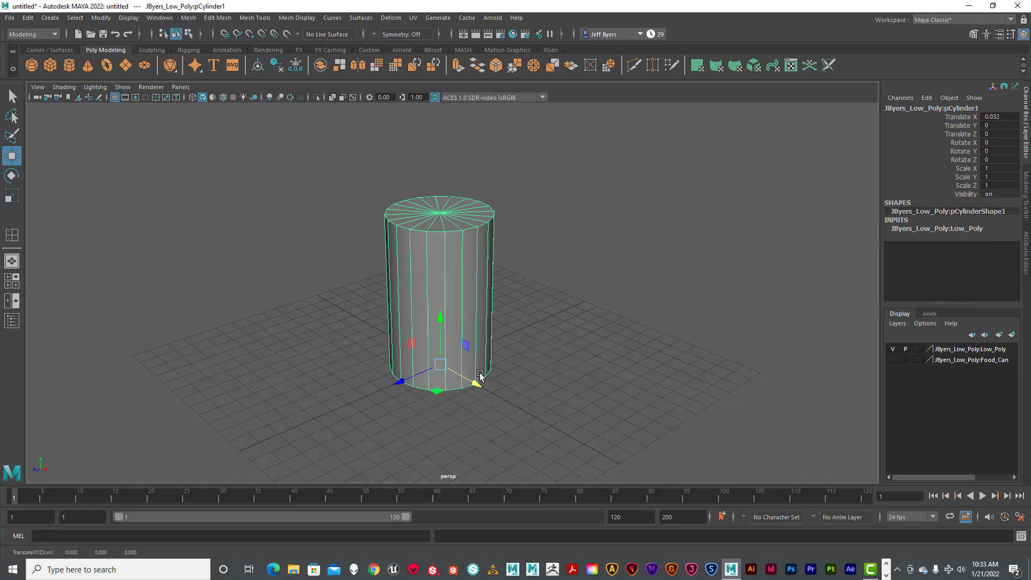
Step: Insert an edge loop around the cylinder's side just below its top rim with the Insert Edge Loop tool
{"action": "right_click", "coordinate": [443, 257]}
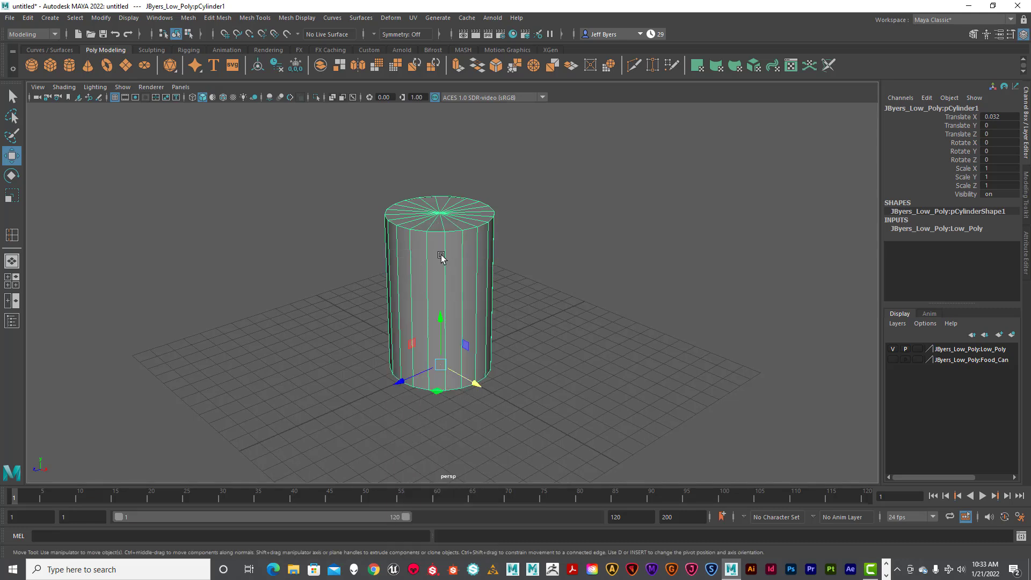
{"action": "right_click_drag", "start_coordinate": [443, 250], "coordinate": [396, 266], "text": "shift"}
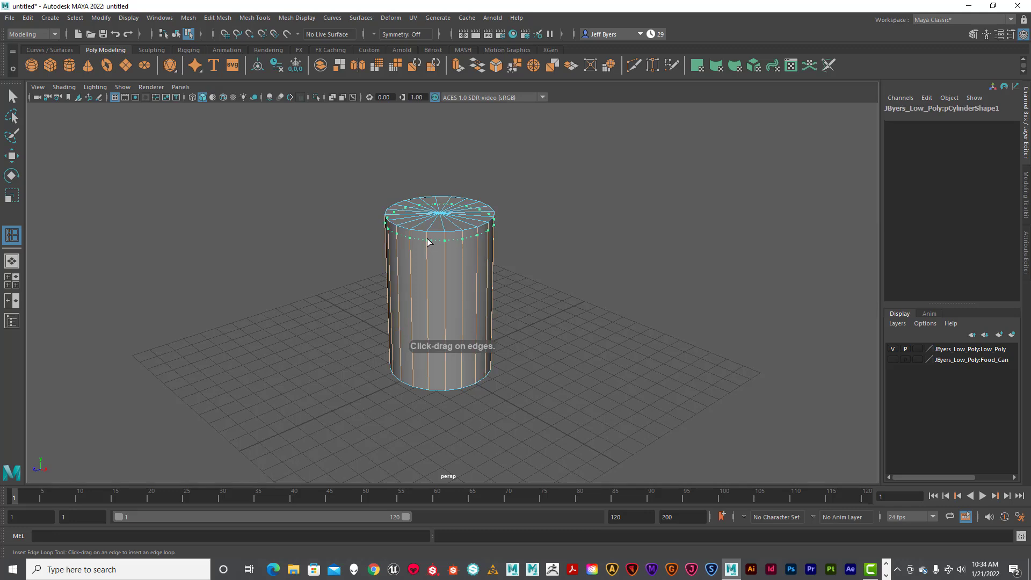
{"action": "left_click", "coordinate": [428, 240]}
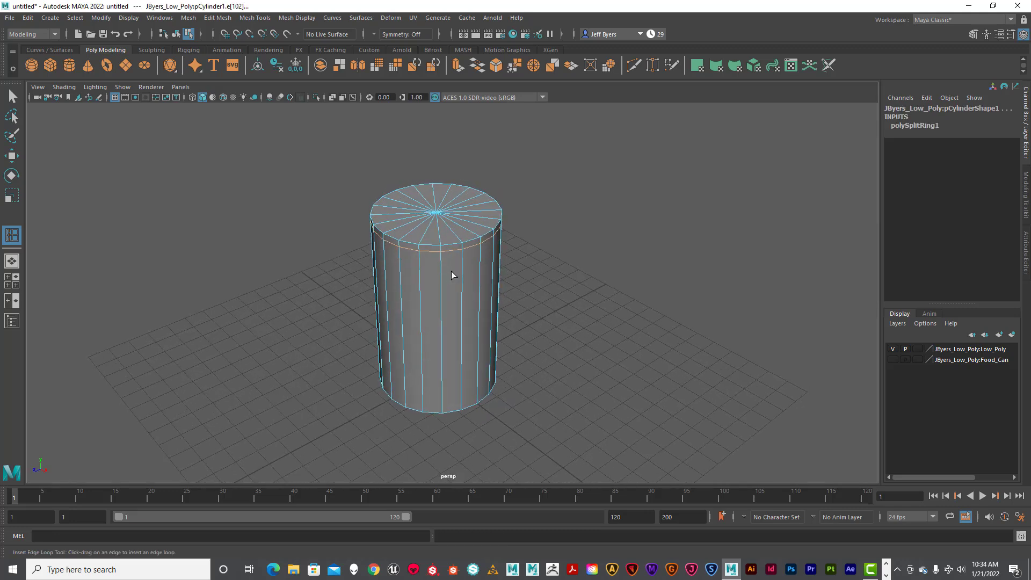
{"action": "scroll", "coordinate": [424, 231], "scroll_direction": "up", "scroll_amount": 5}
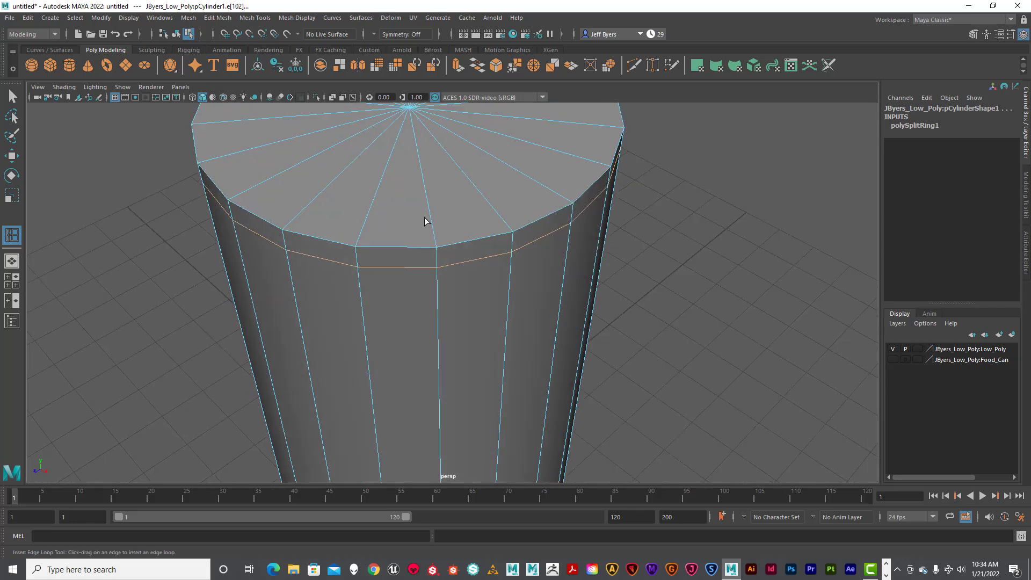
{"action": "middle_click_drag", "start_coordinate": [424, 217], "coordinate": [451, 268], "text": "alt"}
Step: Try to insert an edge loop across the radial edges of the cylinder's top cap
{"action": "key", "text": "super"}
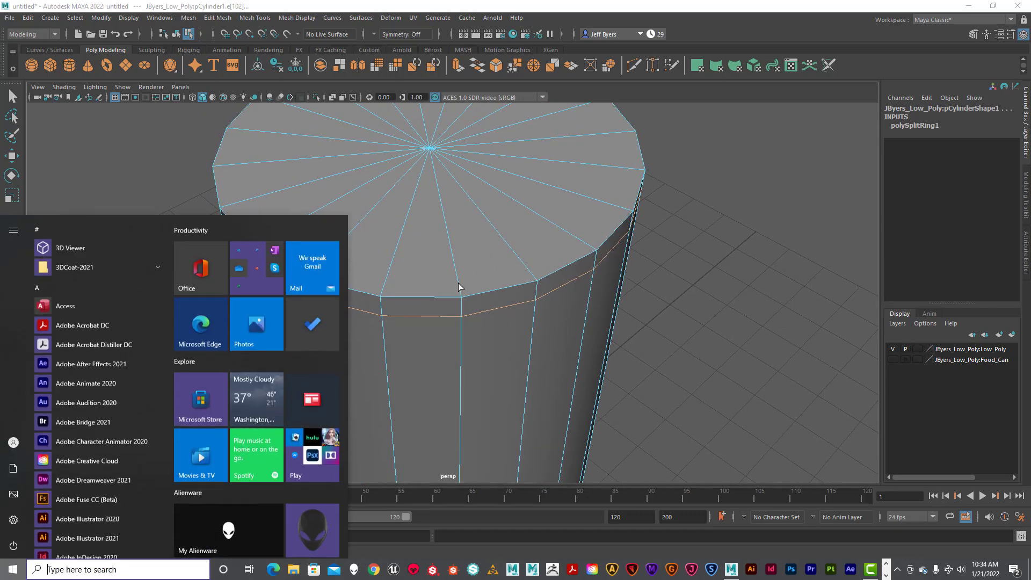
{"action": "left_click", "coordinate": [459, 282]}
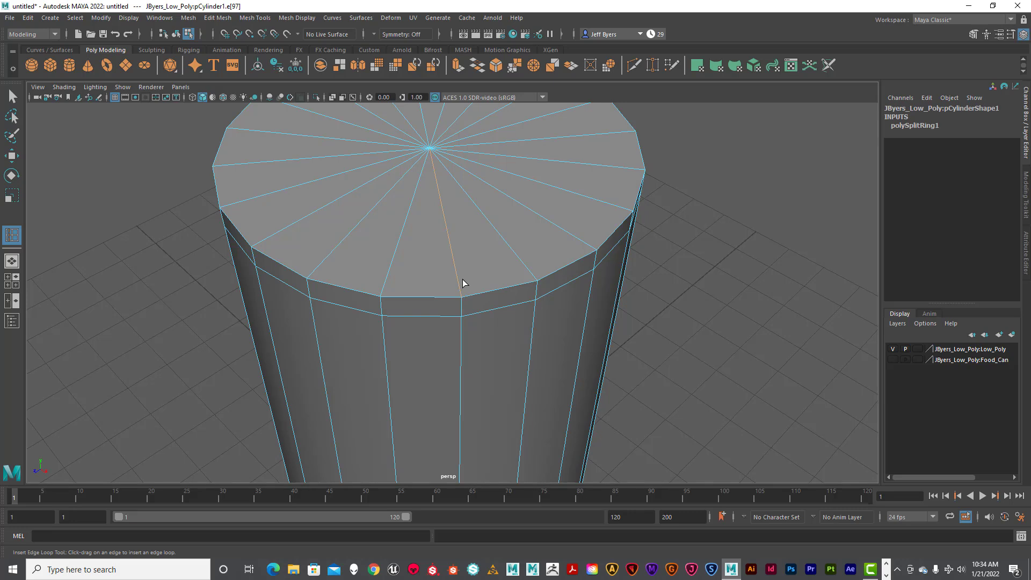
{"action": "key", "text": "ctrl+z"}
Step: Insert a second edge loop around the cylinder's side, near its bottom edge
{"action": "left_click_drag", "start_coordinate": [463, 287], "coordinate": [444, 233], "text": "alt"}
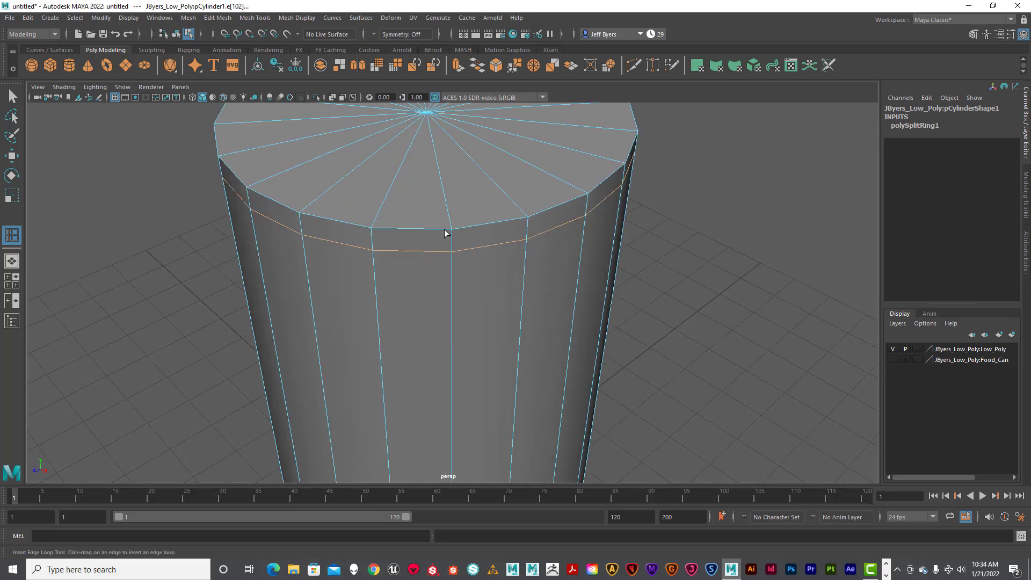
{"action": "scroll", "coordinate": [447, 228], "scroll_direction": "down", "scroll_amount": 2}
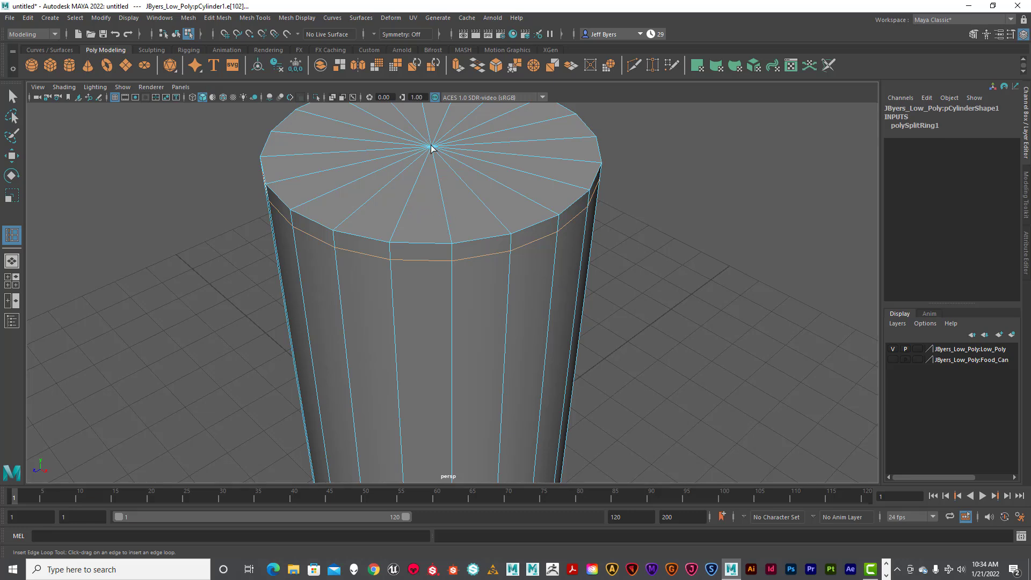
{"action": "left_click_drag", "start_coordinate": [518, 256], "coordinate": [478, 395], "text": "alt"}
{"action": "left_click_drag", "start_coordinate": [506, 276], "coordinate": [466, 219], "text": "alt"}
{"action": "middle_click_drag", "start_coordinate": [465, 195], "coordinate": [435, 351], "text": "alt"}
{"action": "left_click_drag", "start_coordinate": [460, 261], "coordinate": [498, 349], "text": "alt"}
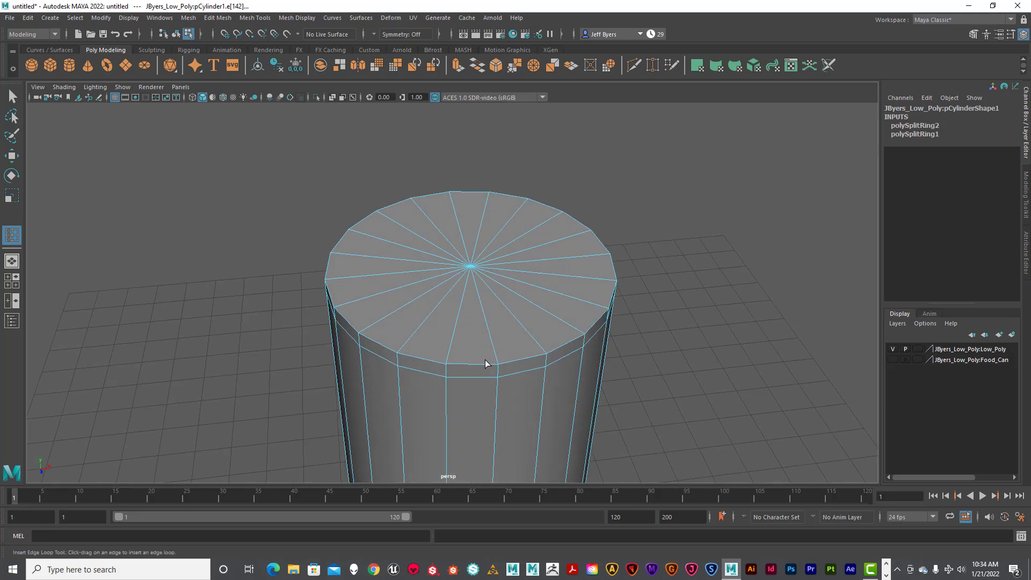
Step: Switch the cylinder to face mode and select all faces of the top cap with the Paint Selection tool
{"action": "left_click", "coordinate": [12, 97]}
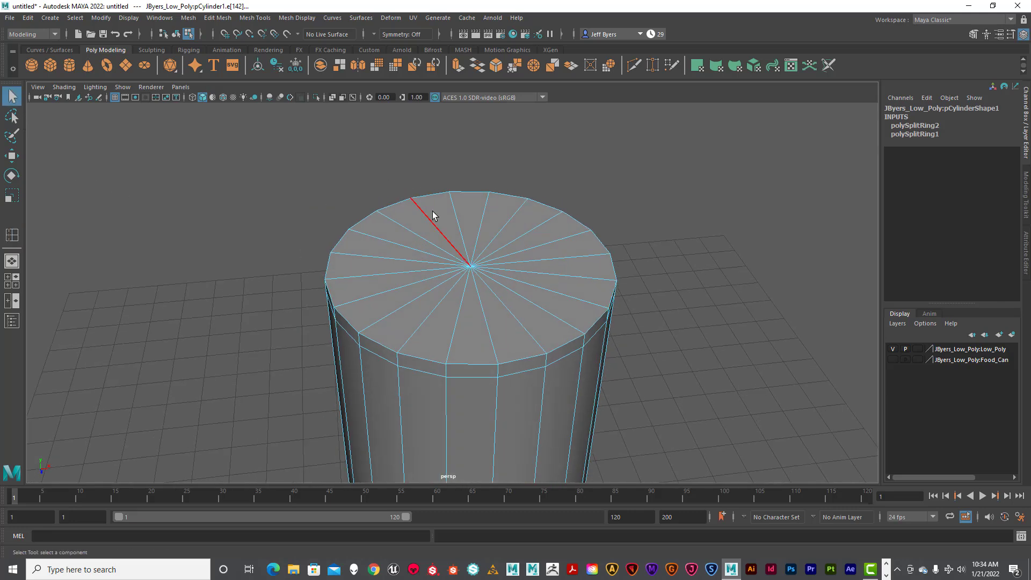
{"action": "right_click_drag", "start_coordinate": [440, 220], "coordinate": [430, 286]}
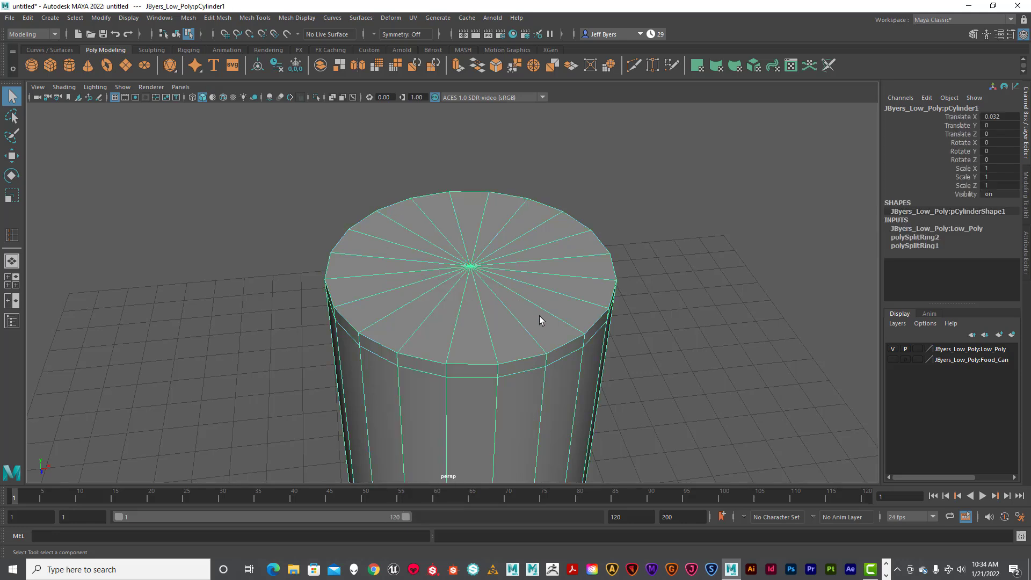
{"action": "mouse_move", "coordinate": [542, 317]}
{"action": "right_mouse_down"}
{"action": "mouse_move", "coordinate": [526, 337]}
{"action": "mouse_move", "coordinate": [538, 310]}
{"action": "right_mouse_up"}
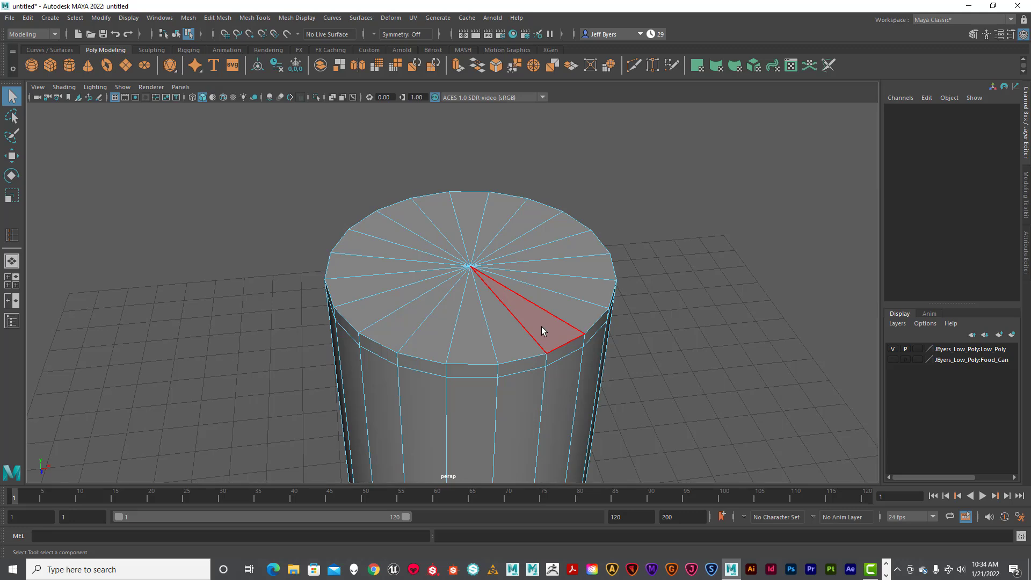
{"action": "left_click", "coordinate": [12, 137]}
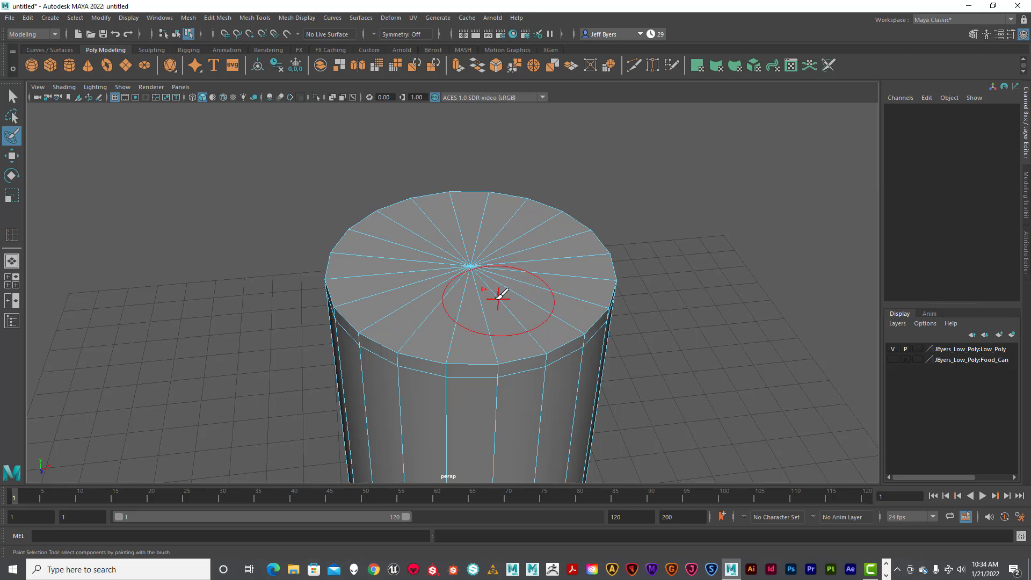
{"action": "key", "text": "b"}
{"action": "left_click_drag", "start_coordinate": [498, 306], "coordinate": [483, 306]}
{"action": "mouse_move", "coordinate": [515, 312]}
{"action": "left_mouse_down"}
{"action": "mouse_move", "coordinate": [426, 299]}
{"action": "mouse_move", "coordinate": [411, 221]}
{"action": "mouse_move", "coordinate": [411, 230]}
{"action": "mouse_move", "coordinate": [515, 220]}
{"action": "mouse_move", "coordinate": [545, 293]}
{"action": "mouse_move", "coordinate": [536, 298]}
{"action": "mouse_move", "coordinate": [350, 279]}
{"action": "mouse_move", "coordinate": [357, 240]}
{"action": "mouse_move", "coordinate": [404, 211]}
{"action": "mouse_move", "coordinate": [526, 313]}
{"action": "mouse_move", "coordinate": [537, 300]}
{"action": "left_mouse_up"}
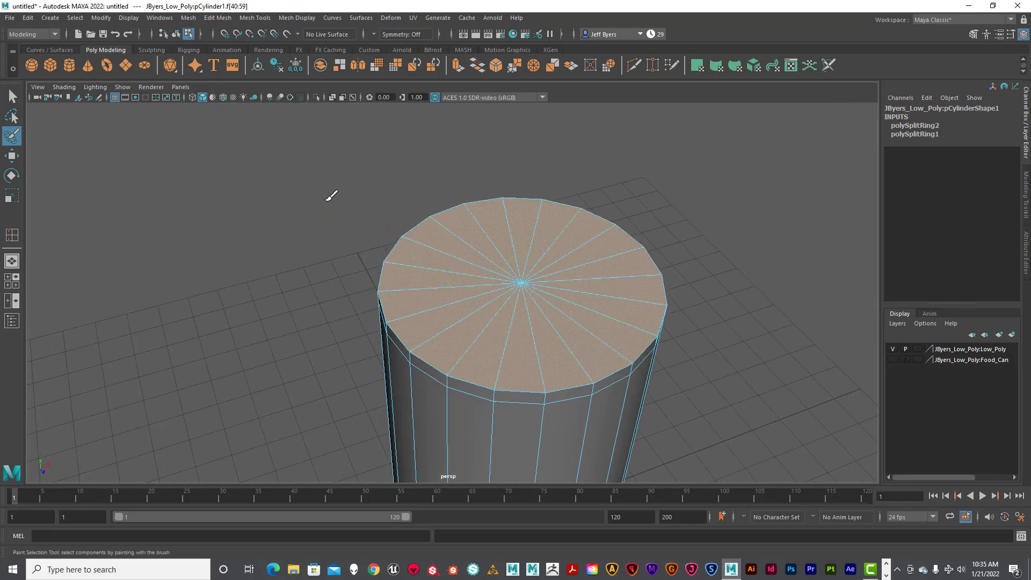
{"action": "key", "text": "q"}
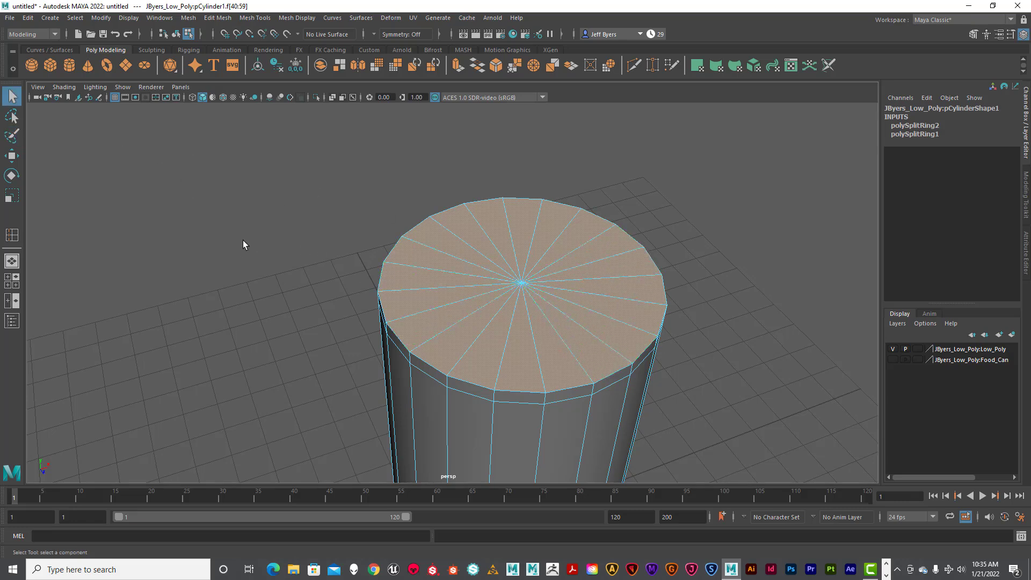
Step: Extrude the selected top cap faces and scale them uniformly inward to form a narrow rim
{"action": "key", "text": "ctrl+e"}
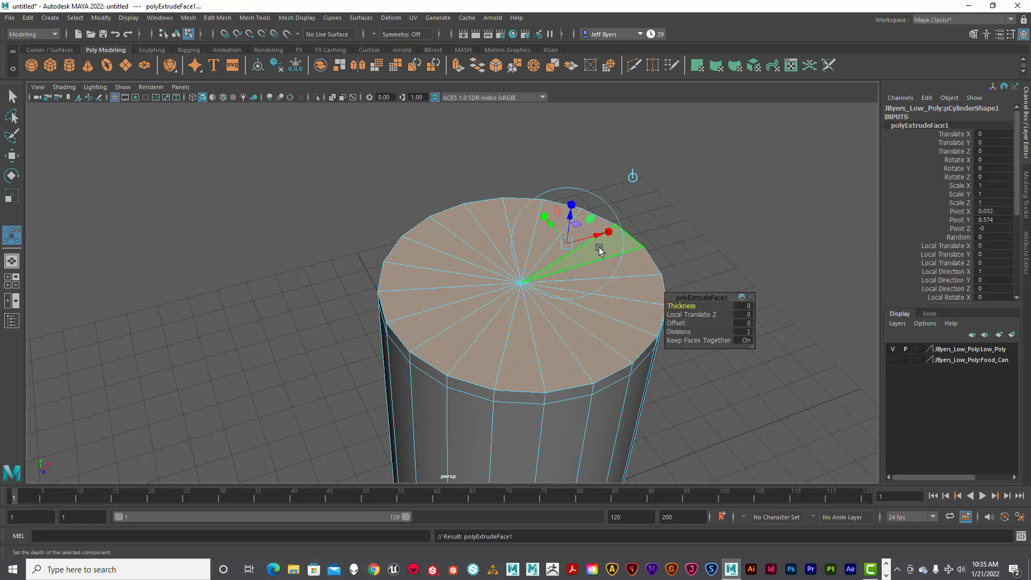
{"action": "key", "text": "r"}
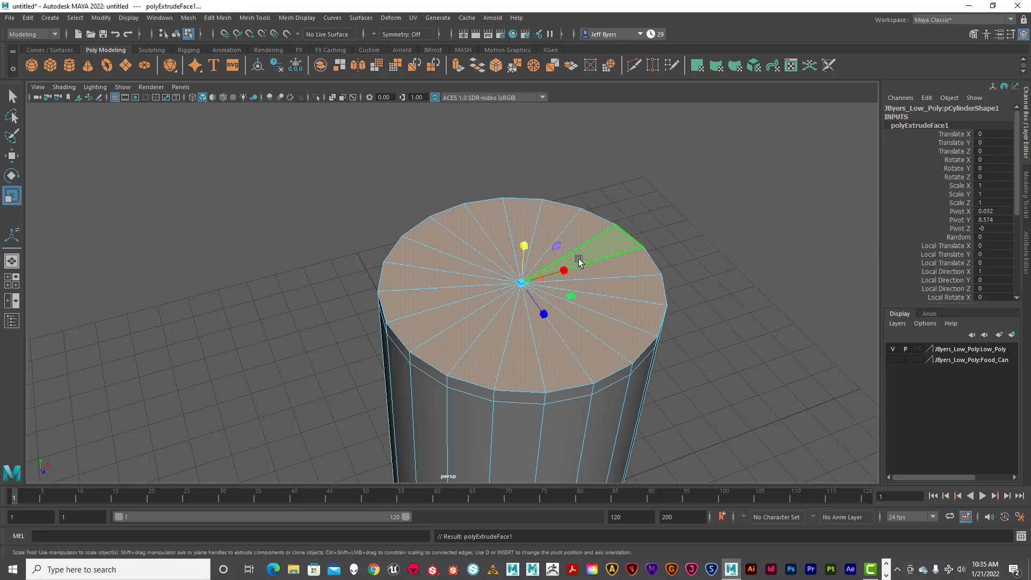
{"action": "scroll", "coordinate": [529, 283], "scroll_direction": "up", "scroll_amount": 1}
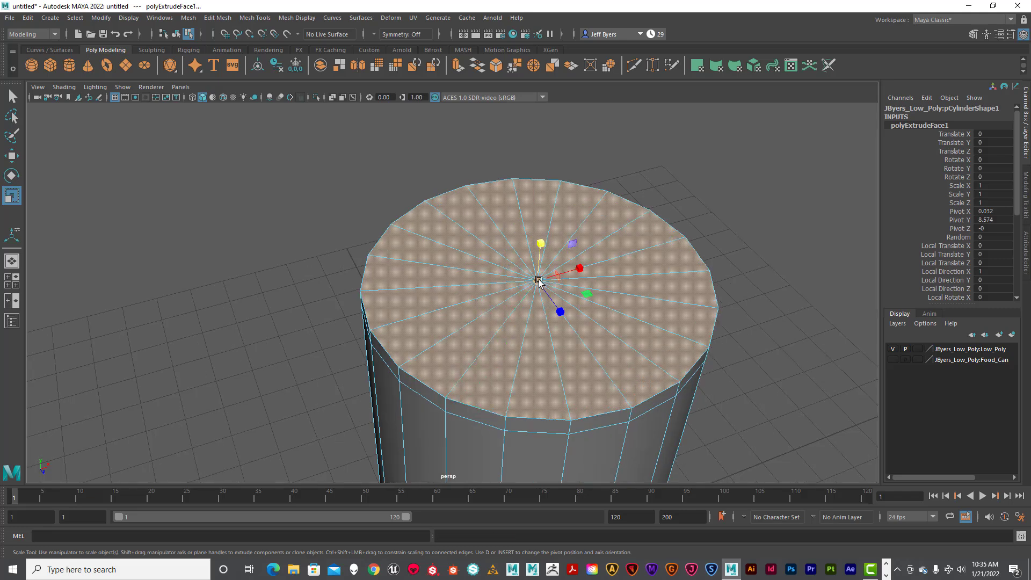
{"action": "left_click_drag", "start_coordinate": [538, 280], "coordinate": [526, 285]}
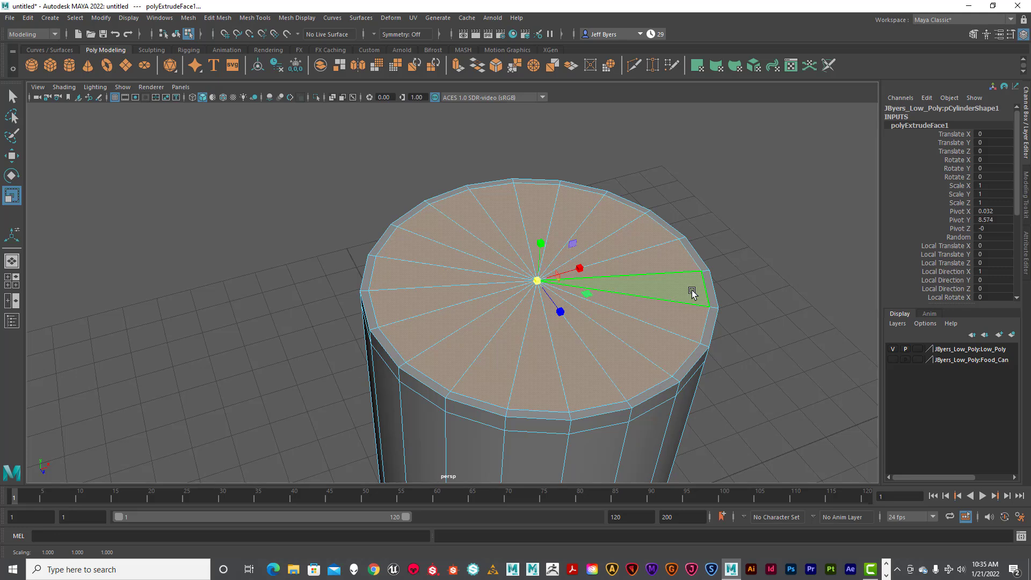
Step: Extrude the inset cap faces again and scale them slightly inward to add a second narrow ring inside the rim
{"action": "key", "text": "ctrl+e"}
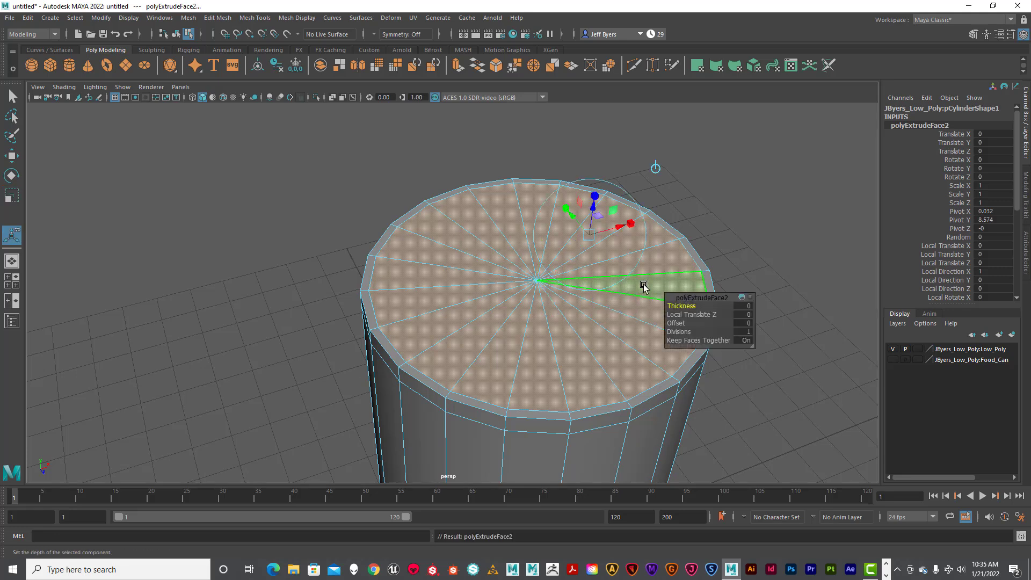
{"action": "key", "text": "r"}
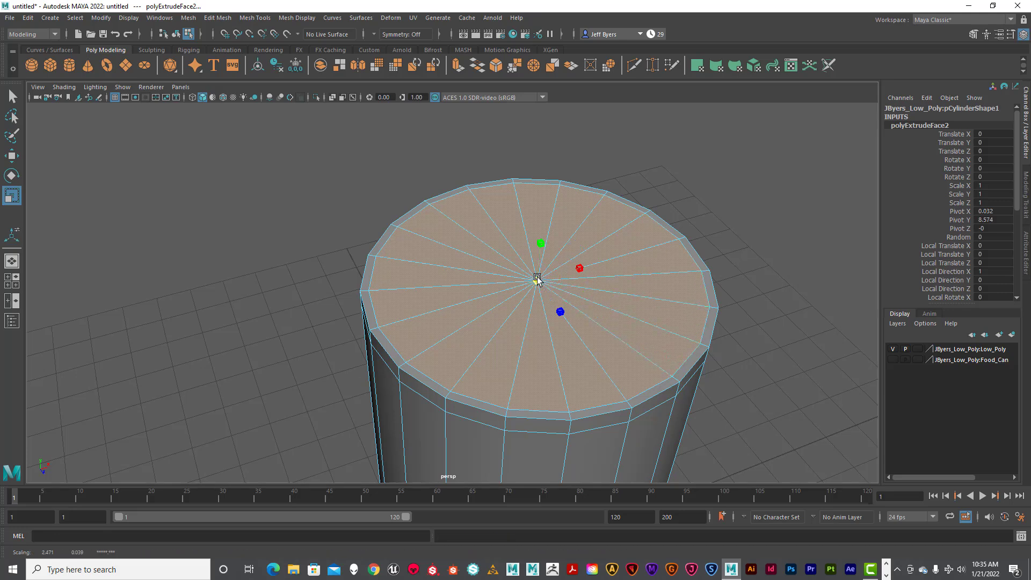
{"action": "left_click_drag", "start_coordinate": [537, 279], "coordinate": [526, 280]}
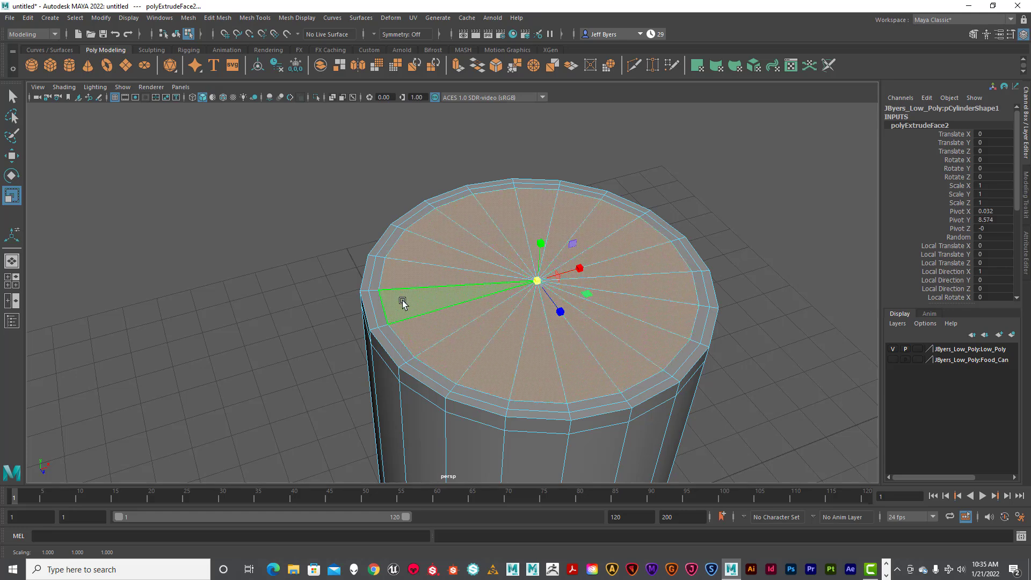
Step: Leave the Scale tool for the Select tool and return the cylinder from face mode to object mode
{"action": "middle_click_drag", "start_coordinate": [558, 348], "coordinate": [526, 306], "text": "alt"}
{"action": "middle_click_drag", "start_coordinate": [635, 240], "coordinate": [551, 240], "text": "alt"}
{"action": "scroll", "coordinate": [569, 258], "scroll_direction": "down", "scroll_amount": 5}
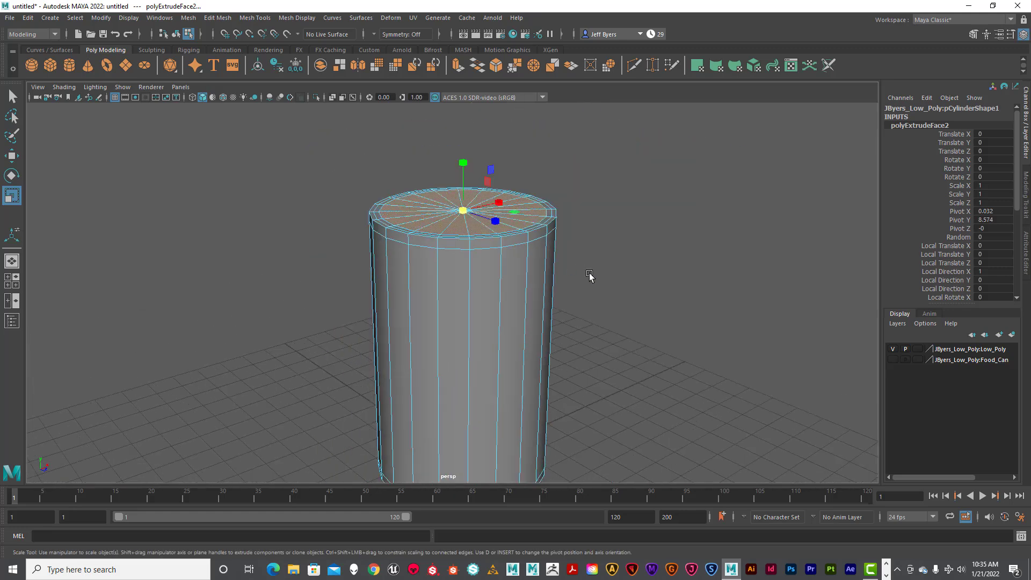
{"action": "left_click_drag", "start_coordinate": [588, 274], "coordinate": [552, 278], "text": "alt"}
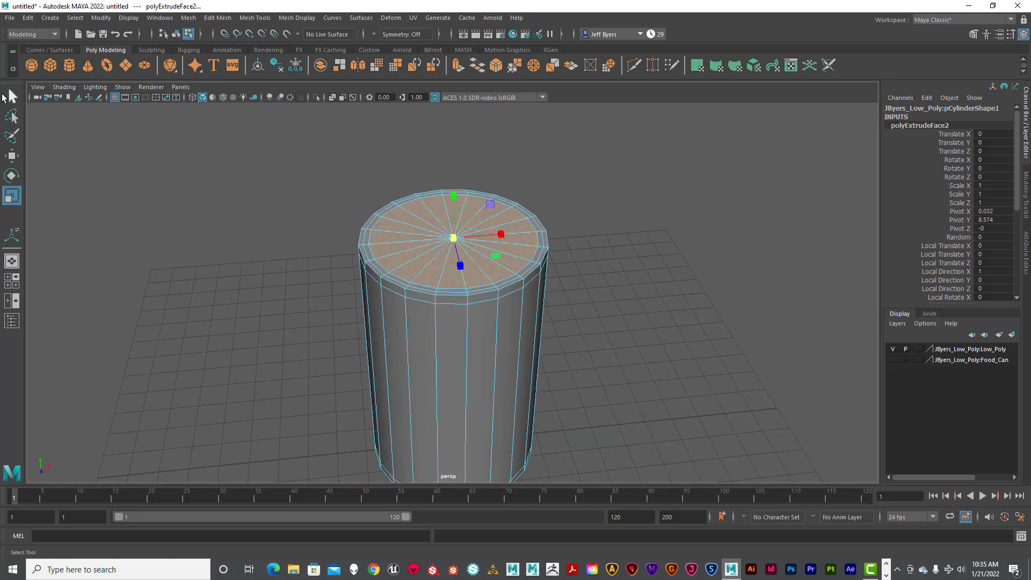
{"action": "key", "text": "q"}
{"action": "right_click_drag", "start_coordinate": [470, 231], "coordinate": [461, 297]}
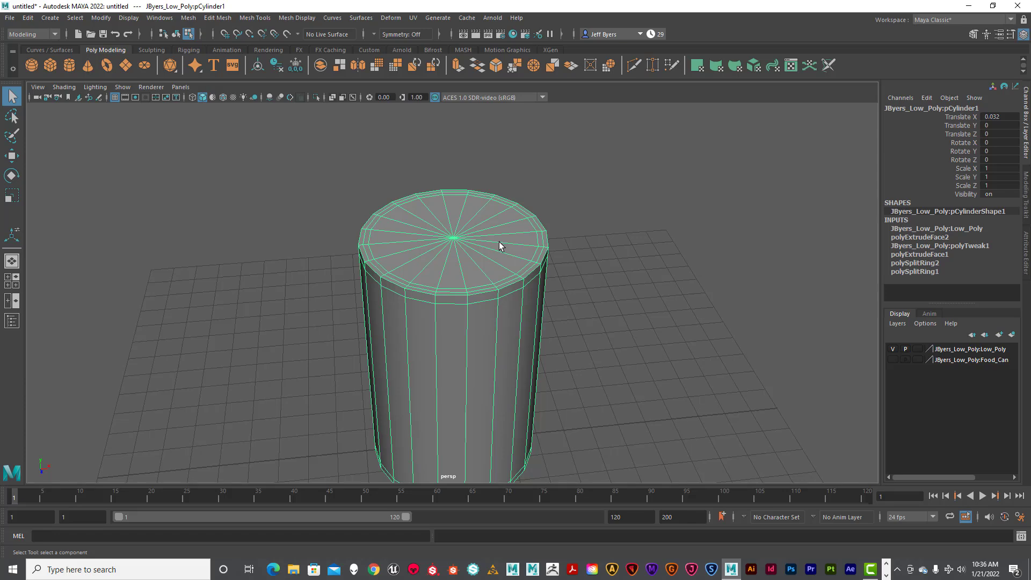
Step: Examine the whole cylinder from several angles, checking the inset cap rings and the side edge loops
{"action": "left_click_drag", "start_coordinate": [581, 272], "coordinate": [554, 220], "text": "alt"}
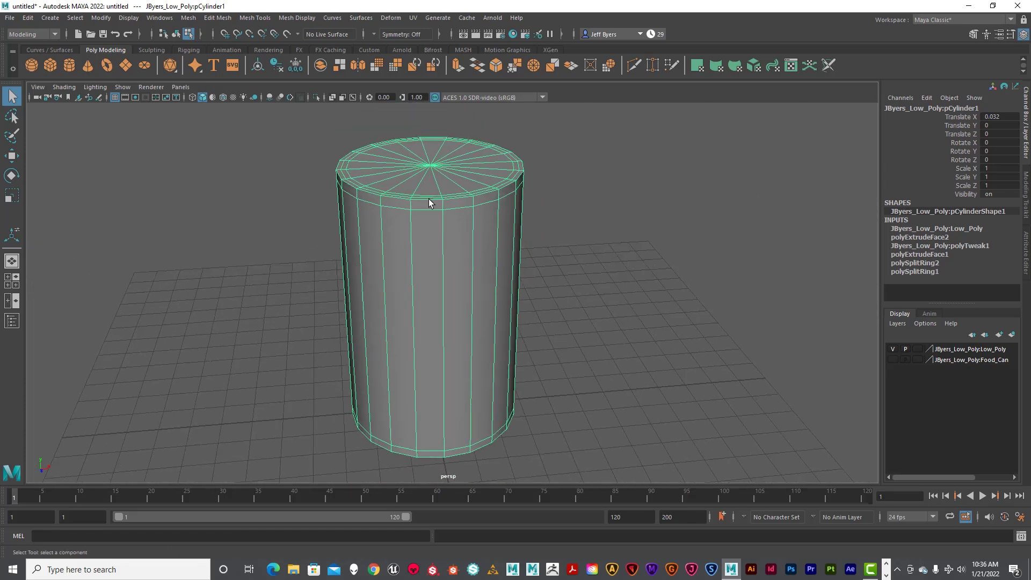
{"action": "right_click_drag", "start_coordinate": [433, 234], "coordinate": [418, 297]}
{"action": "left_click_drag", "start_coordinate": [459, 262], "coordinate": [463, 263], "text": "alt"}
{"action": "middle_click_drag", "start_coordinate": [449, 240], "coordinate": [438, 235], "text": "alt"}
{"action": "mouse_move", "coordinate": [444, 231]}
{"action": "left_mouse_down", "text": "alt"}
{"action": "mouse_move", "coordinate": [462, 223]}
{"action": "mouse_move", "coordinate": [464, 209]}
{"action": "mouse_move", "coordinate": [463, 223]}
{"action": "mouse_move", "coordinate": [437, 225]}
{"action": "mouse_move", "coordinate": [460, 224]}
{"action": "left_mouse_up", "text": "alt"}
{"action": "middle_click_drag", "start_coordinate": [460, 223], "coordinate": [467, 212], "text": "alt"}
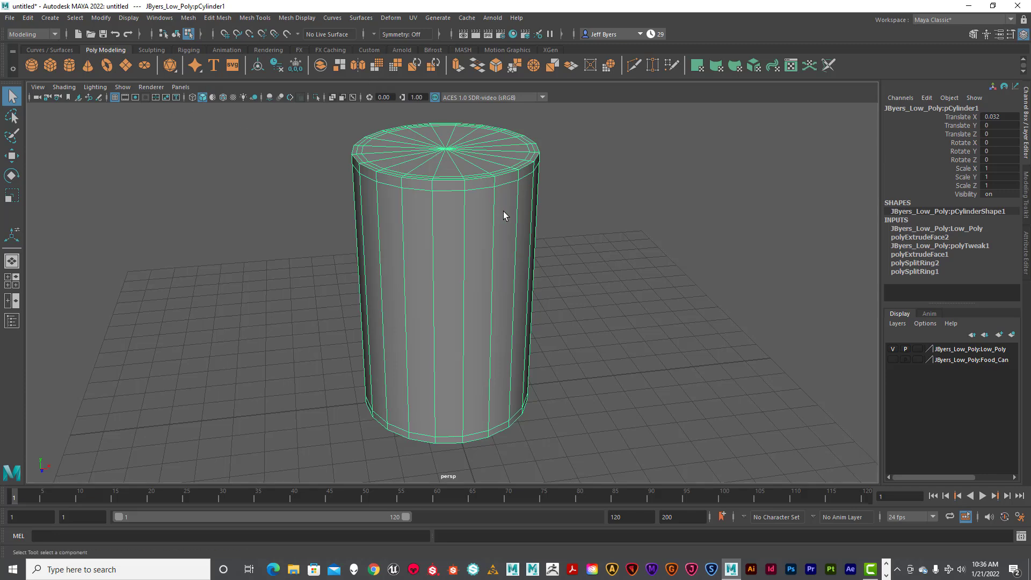
{"action": "left_click_drag", "start_coordinate": [503, 215], "coordinate": [469, 208], "text": "alt"}
{"action": "middle_click_drag", "start_coordinate": [472, 203], "coordinate": [485, 185], "text": "alt"}
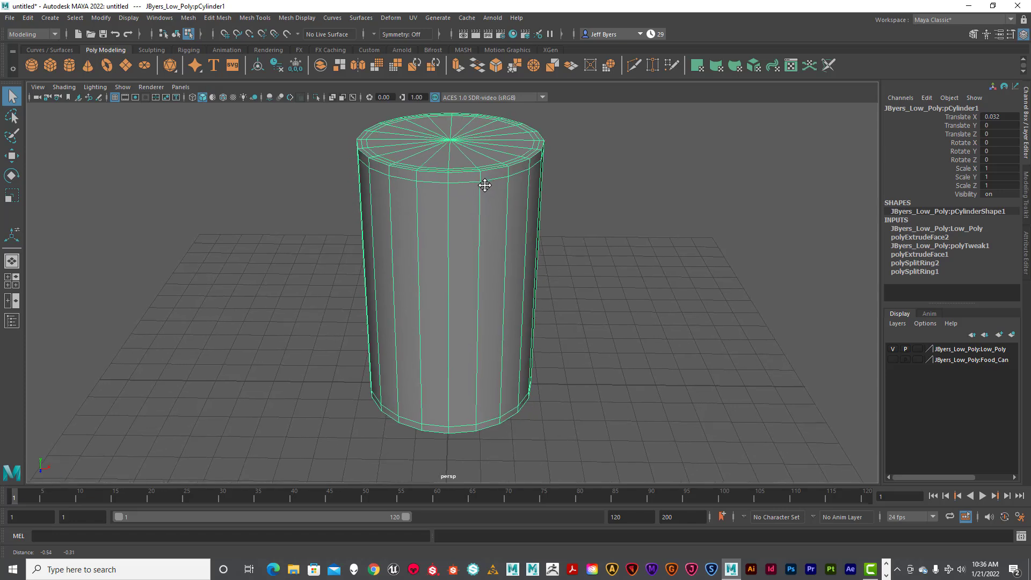
{"action": "mouse_move", "coordinate": [485, 186]}
{"action": "left_mouse_down", "text": "alt"}
{"action": "mouse_move", "coordinate": [458, 175]}
{"action": "mouse_move", "coordinate": [469, 193]}
{"action": "left_mouse_up", "text": "alt"}
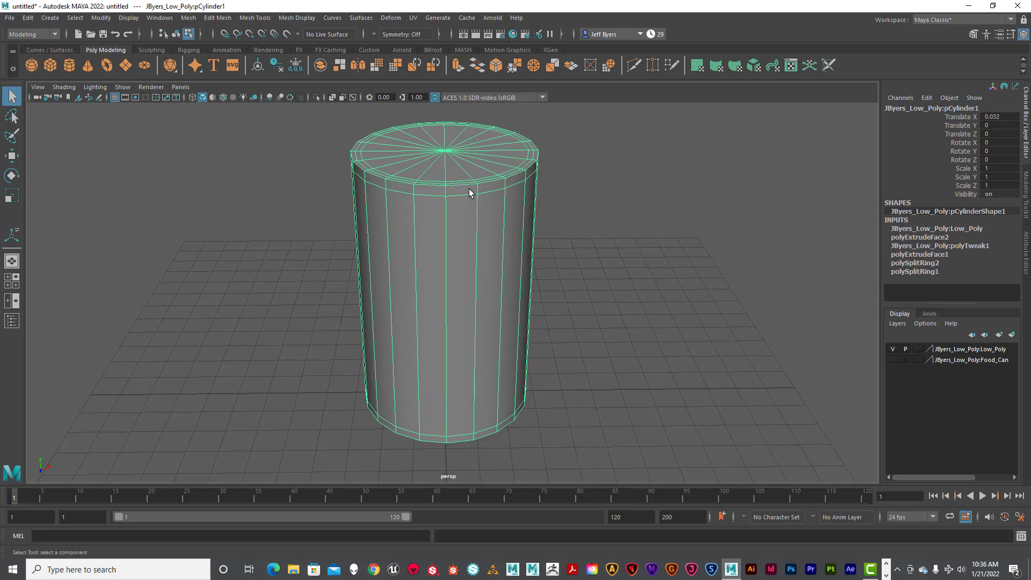
Step: Save the scene as a new Maya Binary file in the project's scenes folder, adding the suffix _01 to the existing Low_Poly scene name
{"action": "left_click", "coordinate": [9, 18]}
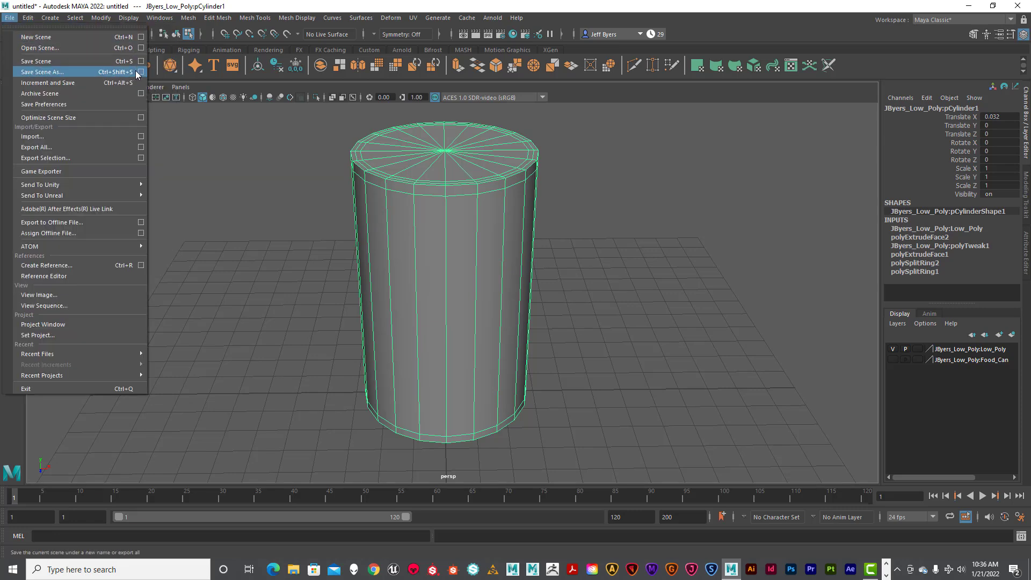
{"action": "left_click", "coordinate": [141, 72]}
{"action": "left_click_drag", "start_coordinate": [517, 116], "coordinate": [752, 116]}
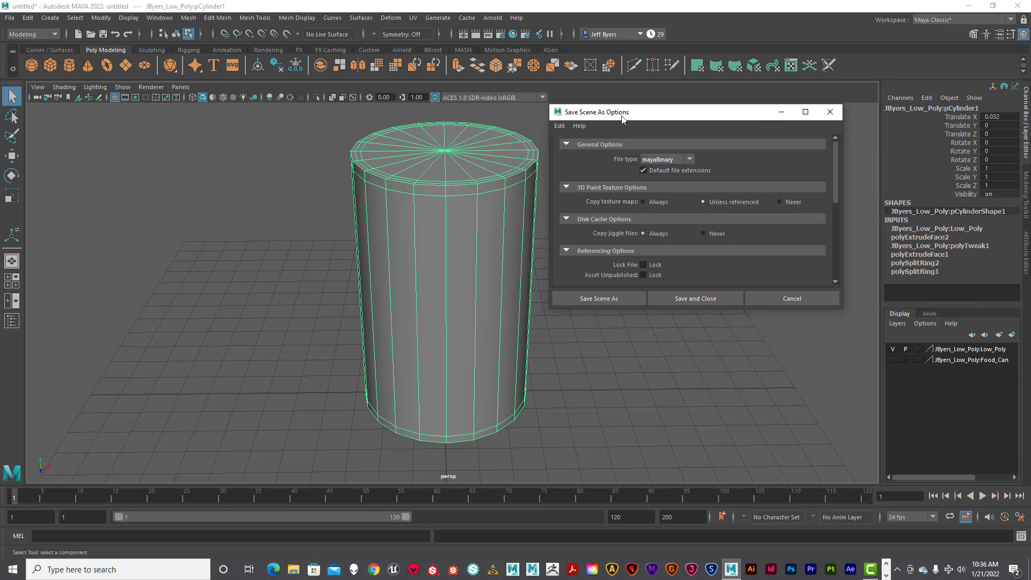
{"action": "left_click", "coordinate": [611, 299]}
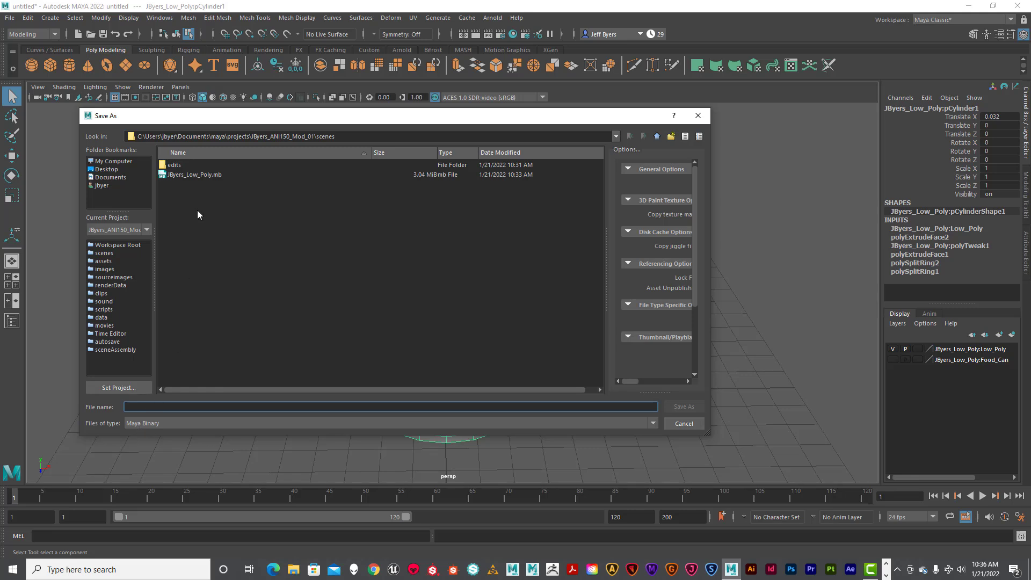
{"action": "left_click", "coordinate": [211, 174]}
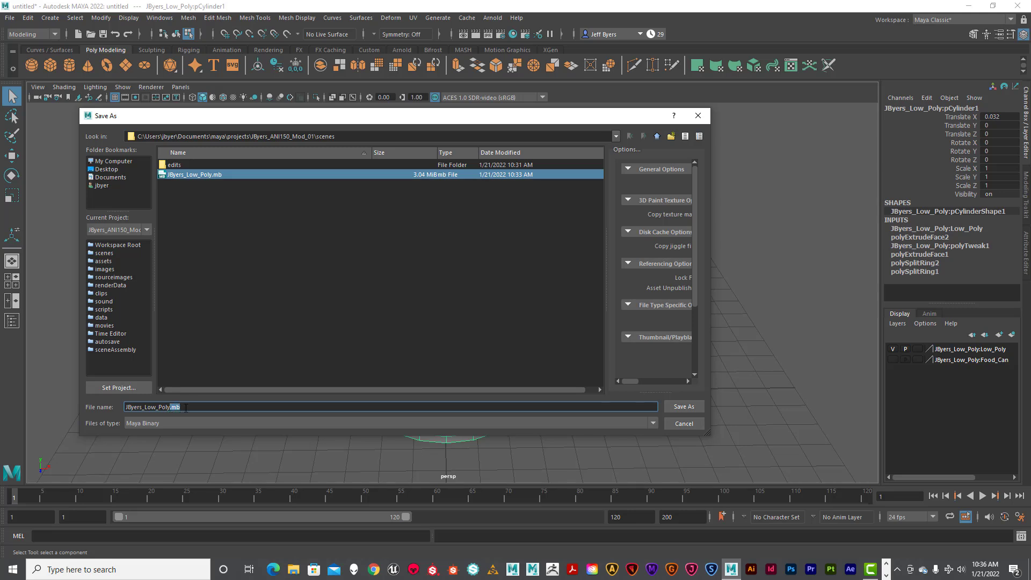
{"action": "type", "text": "_01"}
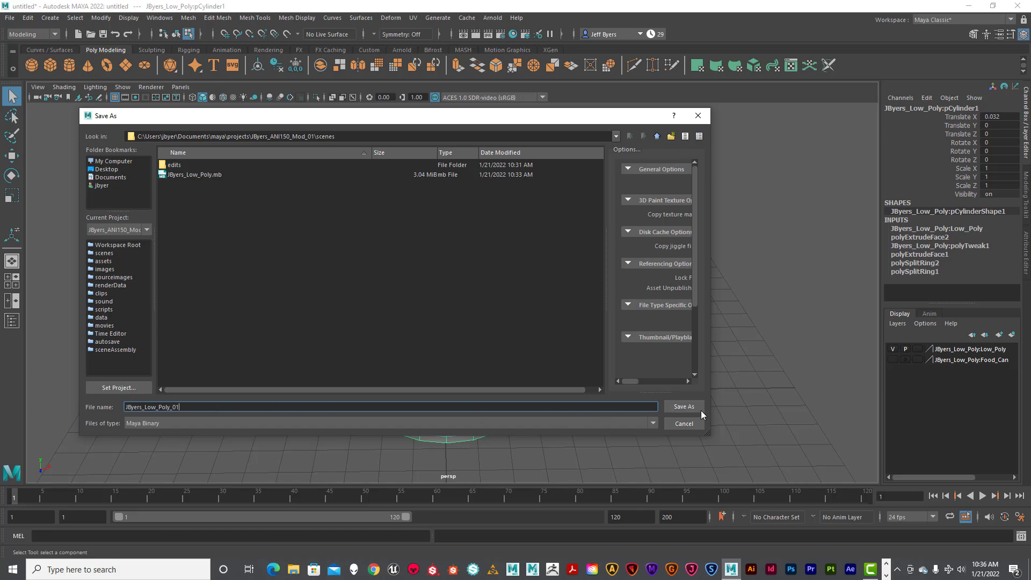
{"action": "left_click", "coordinate": [682, 407]}
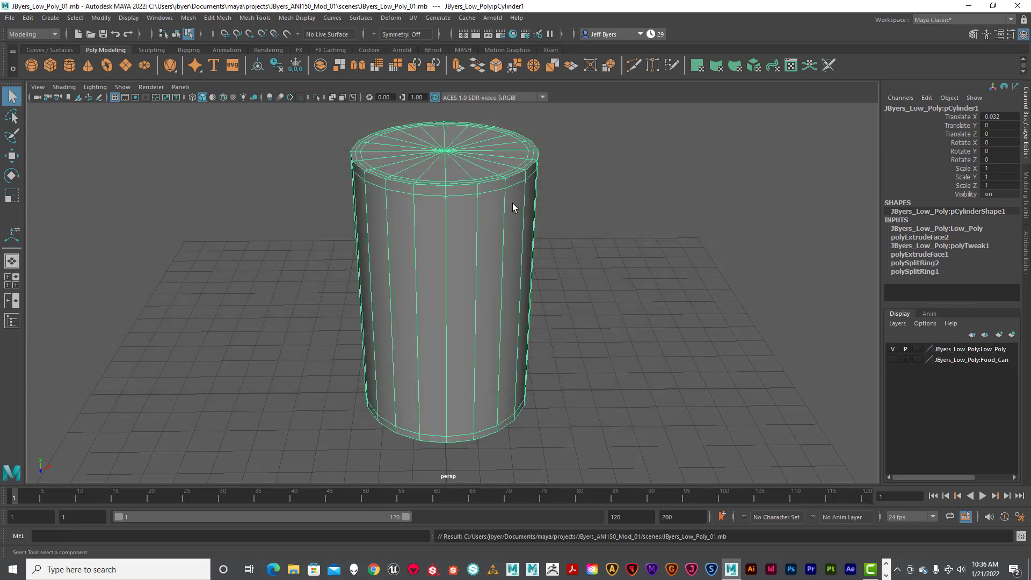
{"action": "left_click_drag", "start_coordinate": [585, 232], "coordinate": [442, 182], "text": "alt"}
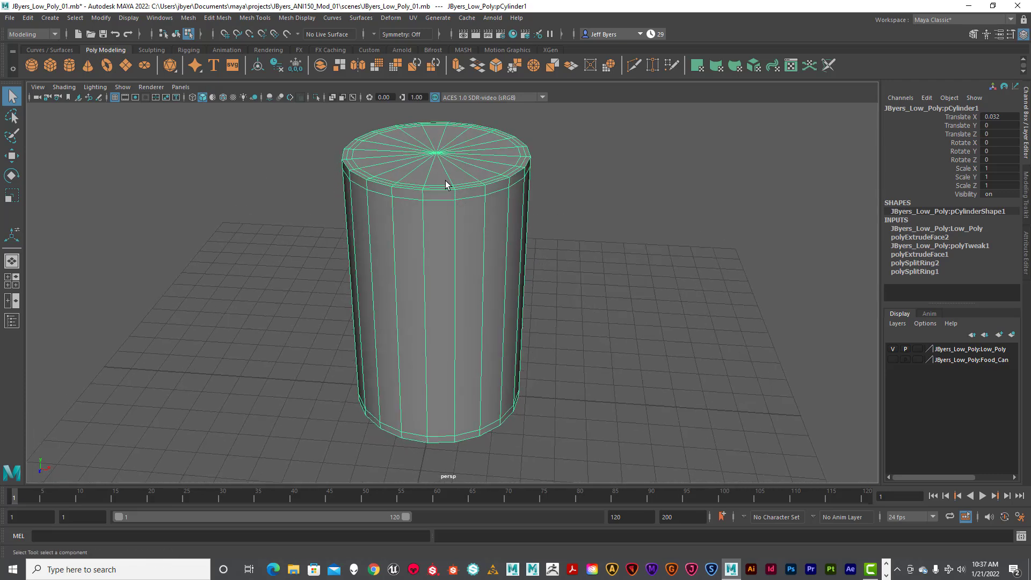